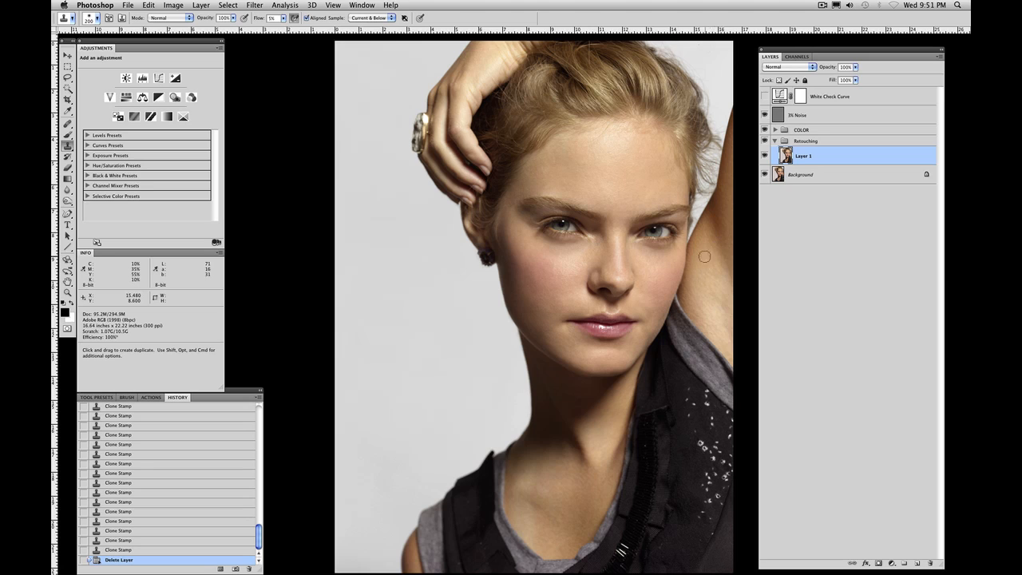
Step: Create a new empty layer above Layer 1 in the Retouching group for working on the raised arm
key(z)
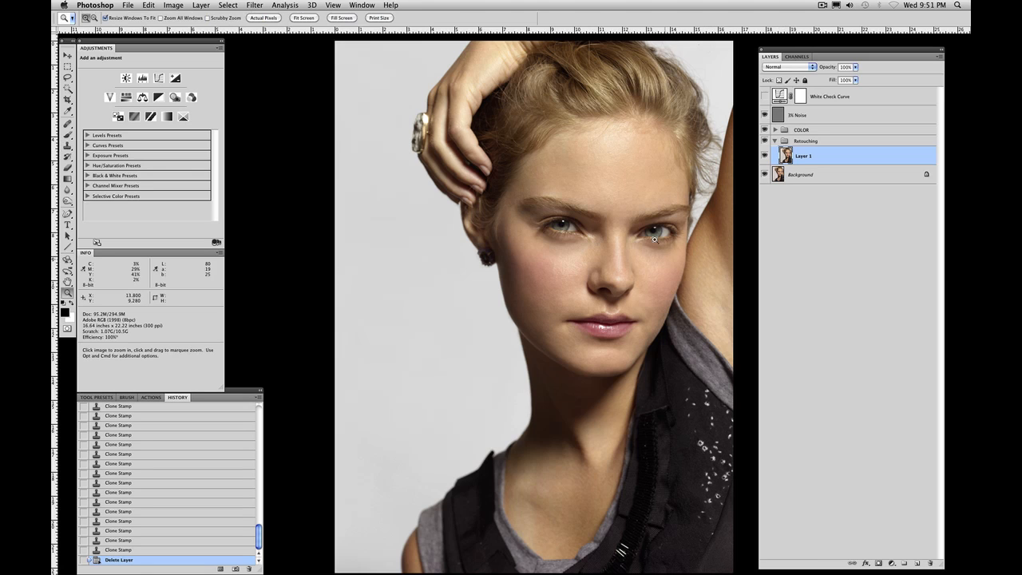
drag(738, 326, 653, 216)
drag(610, 318, 563, 321)
drag(514, 290, 790, 314)
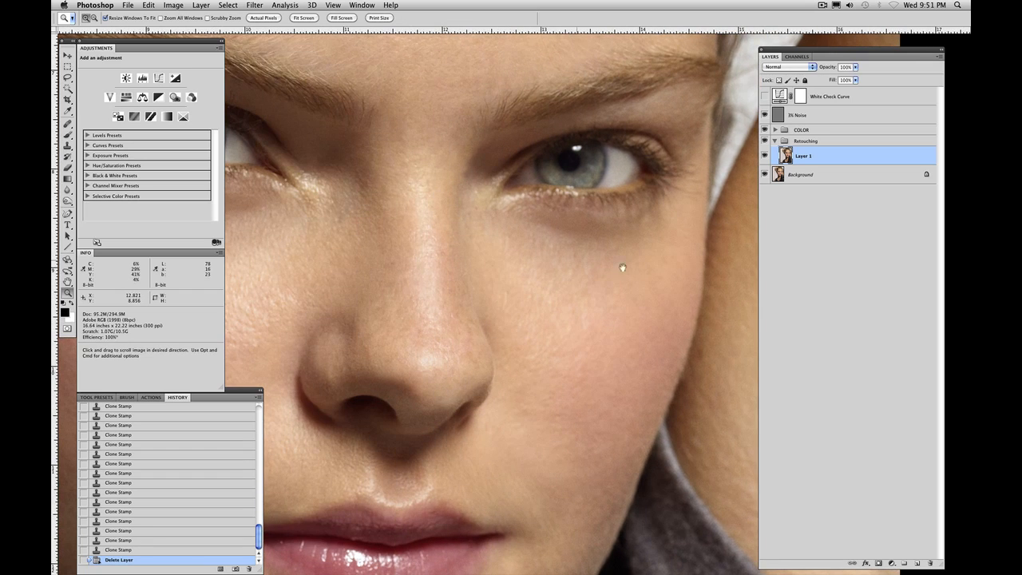
drag(577, 258, 360, 269)
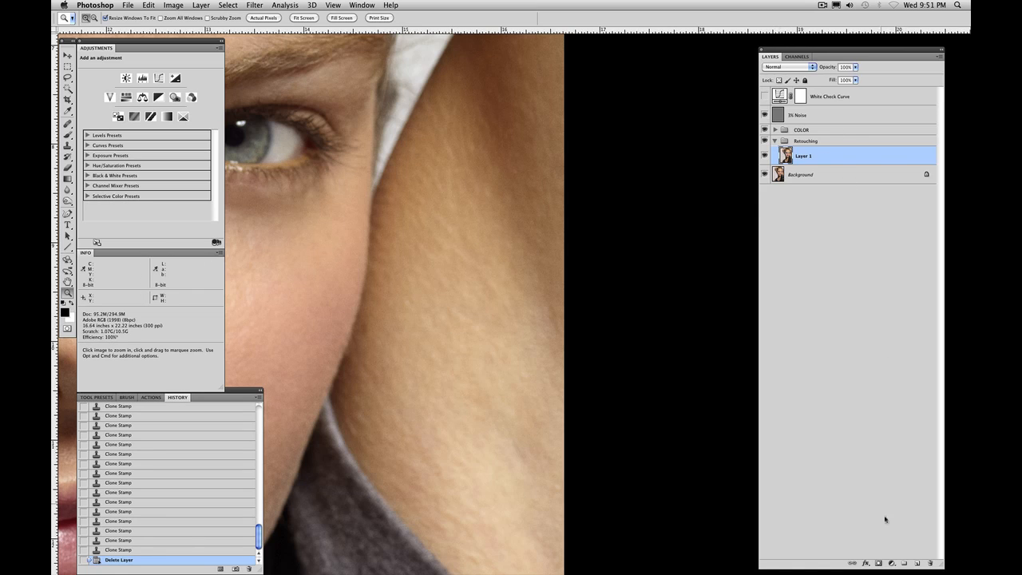
click(919, 564)
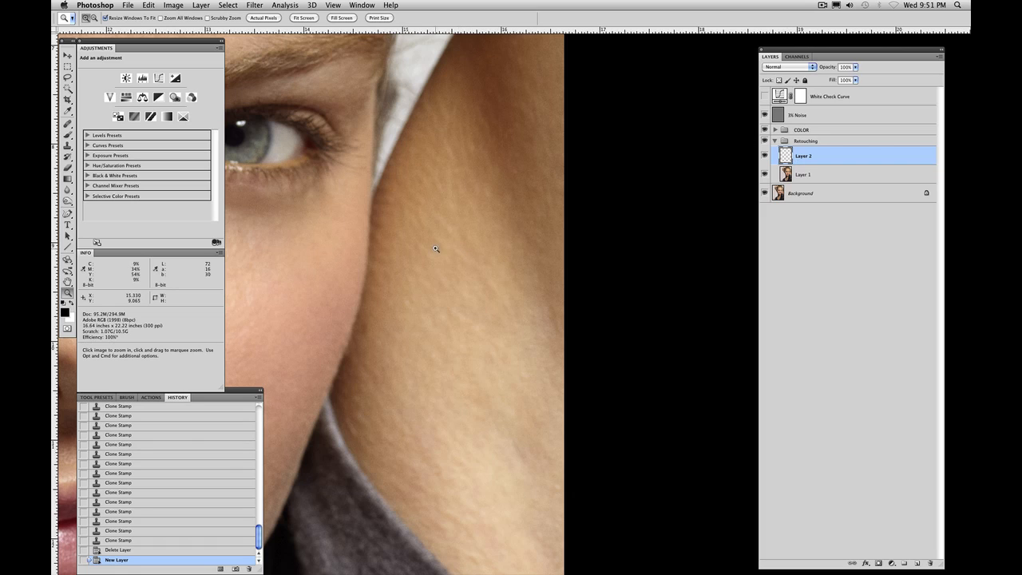
Step: Even out the skin along the whole raised arm with the Clone Stamp and a 250 px brush, repeatedly sampling nearby clean skin
key(s)
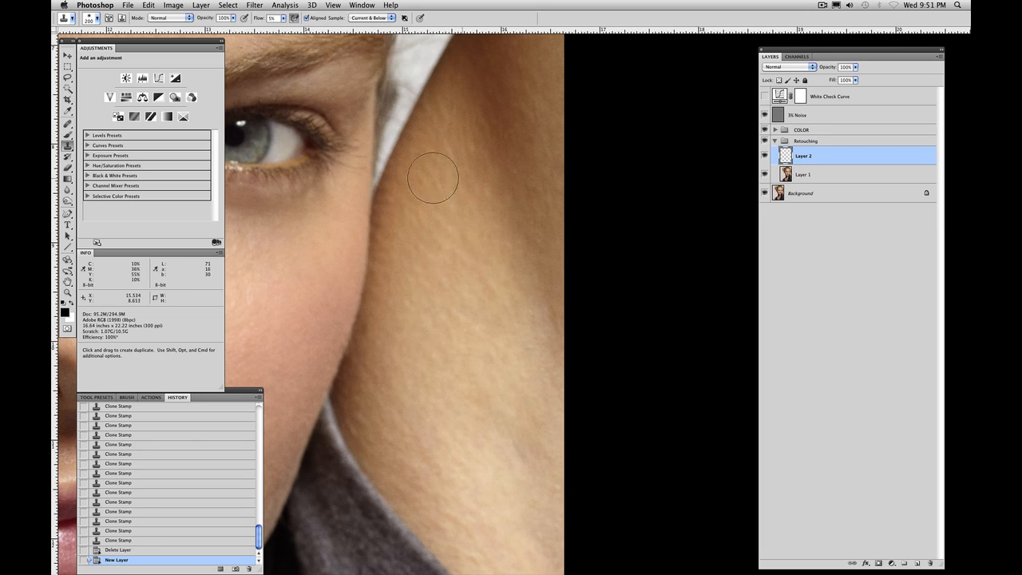
key(Return)
key(bracketright)
key(bracketright)
key(bracketleft)
alt+click(459, 242)
mouse_move(465, 232)
mouse_down()
mouse_move(464, 258)
mouse_move(493, 240)
mouse_move(452, 202)
mouse_up()
alt+click(457, 188)
alt+click(460, 187)
mouse_move(451, 166)
mouse_down()
mouse_move(466, 186)
mouse_move(479, 163)
mouse_move(506, 225)
mouse_move(492, 178)
mouse_move(498, 210)
mouse_move(447, 159)
mouse_move(442, 213)
mouse_move(439, 187)
mouse_move(413, 243)
mouse_move(420, 211)
mouse_up()
alt+click(478, 177)
alt+click(496, 200)
alt+click(495, 182)
alt+click(470, 190)
alt+click(436, 204)
drag(433, 178, 435, 171)
alt+click(412, 270)
drag(409, 280, 417, 290)
alt+click(406, 323)
drag(408, 339, 410, 333)
mouse_move(422, 308)
mouse_down()
mouse_move(426, 274)
mouse_move(449, 299)
mouse_up()
drag(440, 263, 461, 331)
drag(446, 291, 475, 335)
mouse_move(466, 275)
mouse_down()
mouse_move(509, 337)
mouse_move(534, 342)
mouse_up()
alt+click(517, 335)
alt+click(520, 330)
drag(475, 247, 482, 263)
alt+click(497, 289)
mouse_move(507, 321)
mouse_down()
mouse_move(475, 347)
mouse_move(460, 327)
mouse_move(460, 380)
mouse_move(429, 318)
mouse_move(428, 374)
mouse_move(396, 352)
mouse_move(381, 374)
mouse_move(390, 399)
mouse_move(378, 381)
mouse_move(409, 443)
mouse_move(392, 405)
mouse_move(378, 420)
mouse_move(392, 434)
mouse_move(372, 410)
mouse_move(472, 512)
mouse_move(460, 448)
mouse_move(483, 460)
mouse_move(484, 387)
mouse_move(492, 421)
mouse_move(498, 377)
mouse_move(517, 406)
mouse_up()
alt+click(484, 385)
alt+click(441, 389)
alt+click(399, 385)
alt+click(393, 366)
alt+click(393, 411)
alt+click(458, 504)
alt+click(460, 467)
alt+click(483, 387)
alt+click(504, 425)
alt+click(534, 397)
mouse_move(544, 327)
mouse_down()
mouse_move(532, 291)
mouse_move(557, 332)
mouse_up()
alt+click(547, 331)
drag(528, 221, 528, 216)
alt+click(530, 219)
drag(569, 165, 545, 317)
alt+click(479, 216)
alt+click(505, 308)
mouse_move(492, 189)
mouse_down()
mouse_move(505, 321)
mouse_move(507, 200)
mouse_move(501, 336)
mouse_move(453, 253)
mouse_up()
alt+click(501, 324)
alt+click(470, 337)
mouse_move(446, 297)
mouse_down()
mouse_move(425, 290)
mouse_move(427, 260)
mouse_move(444, 265)
mouse_up()
alt+click(496, 182)
mouse_move(516, 118)
mouse_down()
mouse_move(503, 185)
mouse_move(502, 177)
mouse_up()
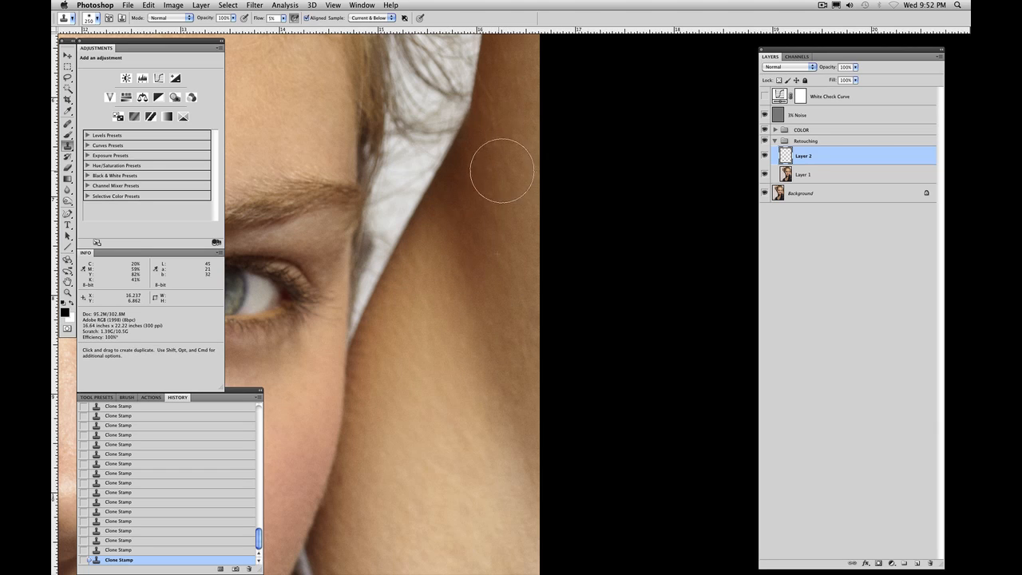
alt+click(516, 347)
mouse_move(508, 308)
mouse_down()
mouse_move(508, 341)
mouse_move(536, 315)
mouse_move(512, 220)
mouse_up()
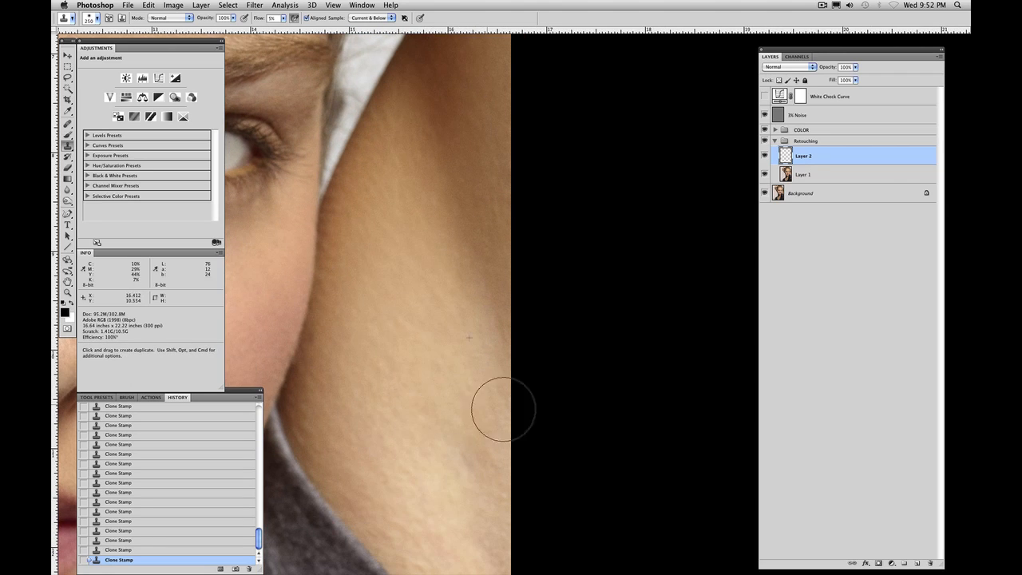
scroll(496, 406, down, 4)
scroll(495, 406, right, 1)
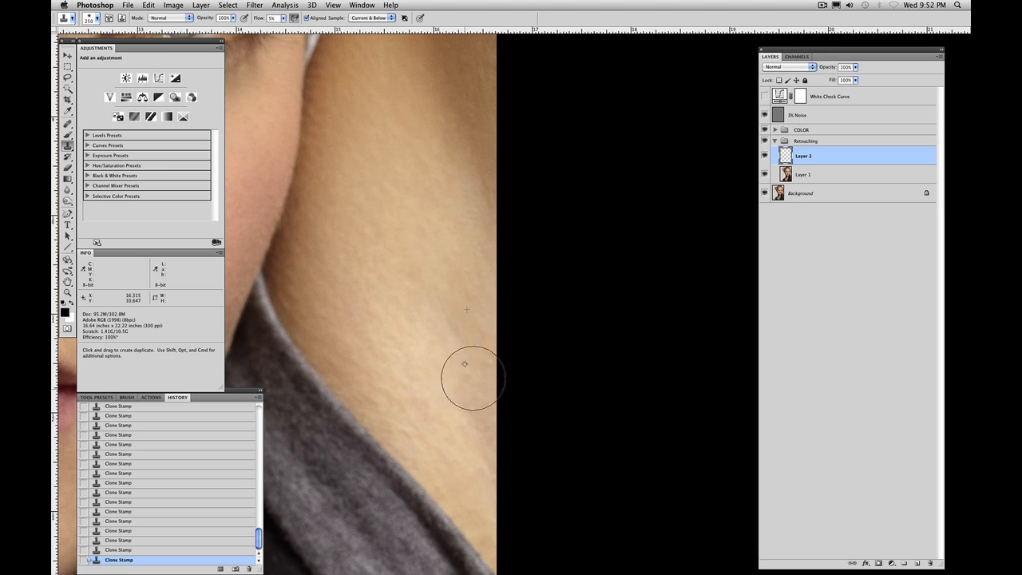
key(alt)
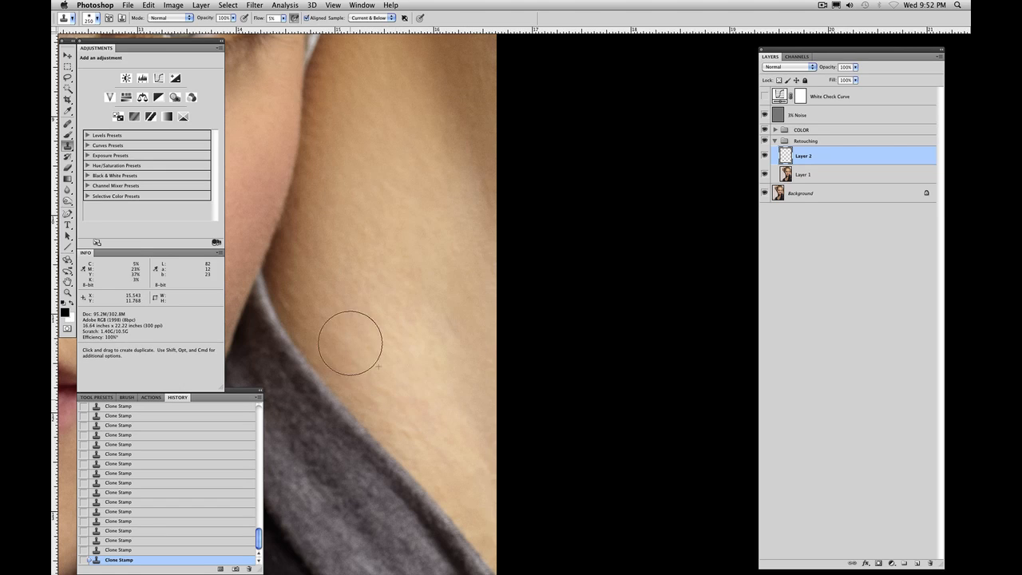
Step: Reduce the Clone Stamp brush to 100 px and smooth the remaining uneven patches along the arm's inner and outer edges
key(bracketleft)
key(bracketleft)
key(bracketleft)
key(bracketleft)
key(bracketleft)
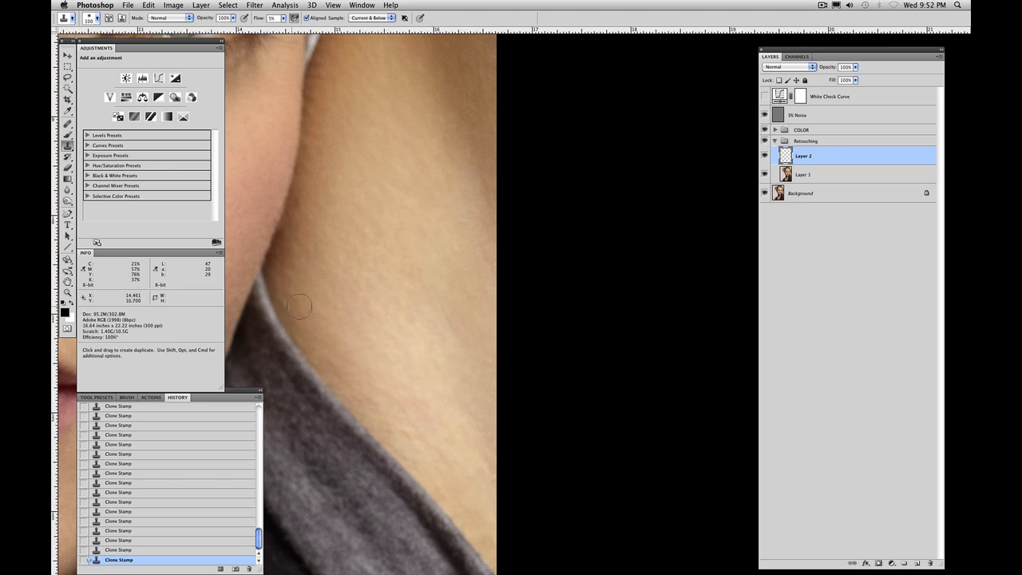
alt+click(300, 205)
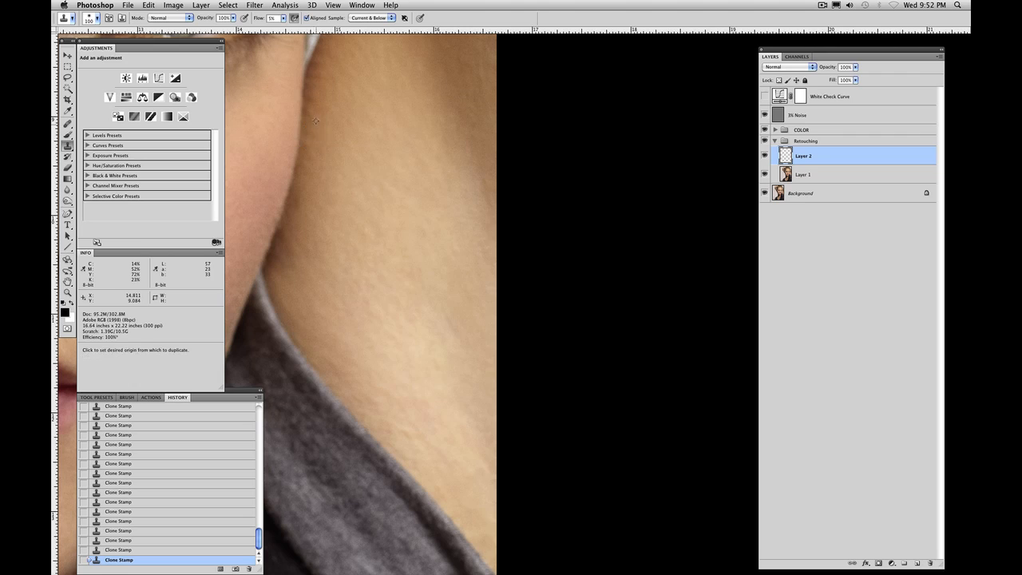
drag(337, 91, 391, 224)
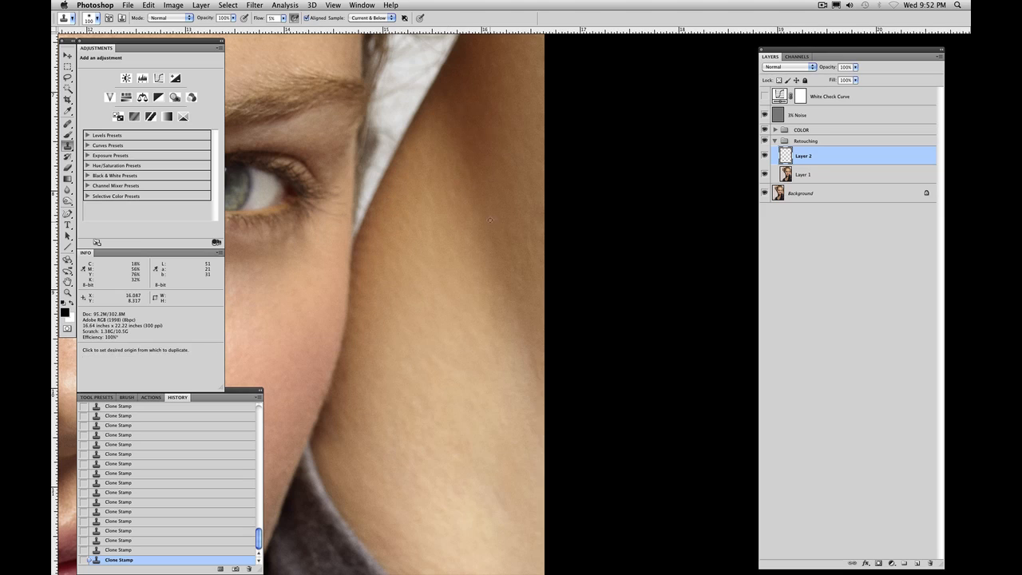
alt+click(516, 212)
alt+click(442, 430)
drag(465, 473, 444, 329)
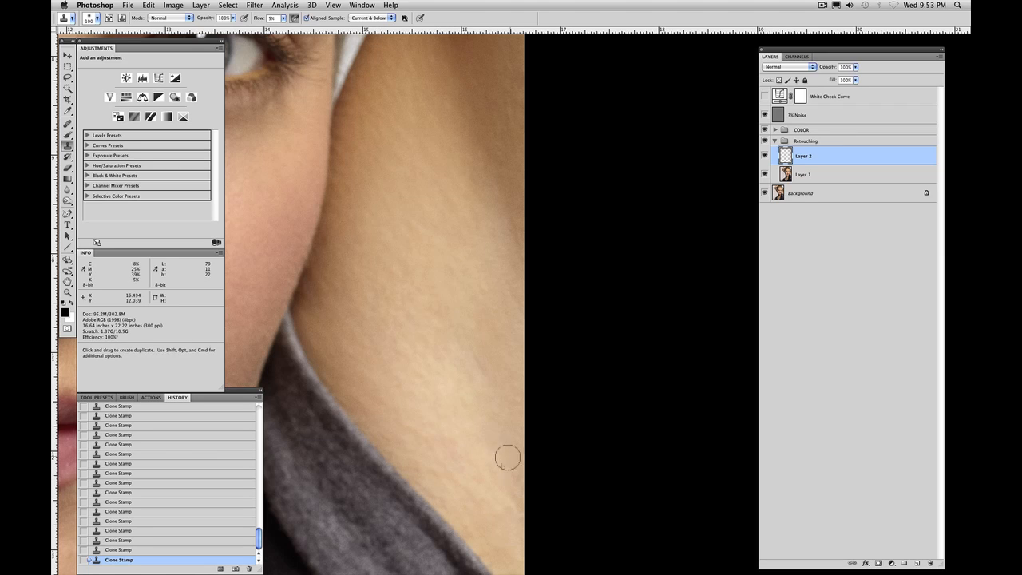
alt+click(478, 339)
drag(470, 359, 459, 356)
alt+click(461, 327)
alt+click(459, 464)
click(458, 484)
Step: Compare the arm before and after cloning, close up and at full view, by toggling Layer 2's visibility, and collapse the Retouching group
key(super+0)
drag(669, 292, 586, 303)
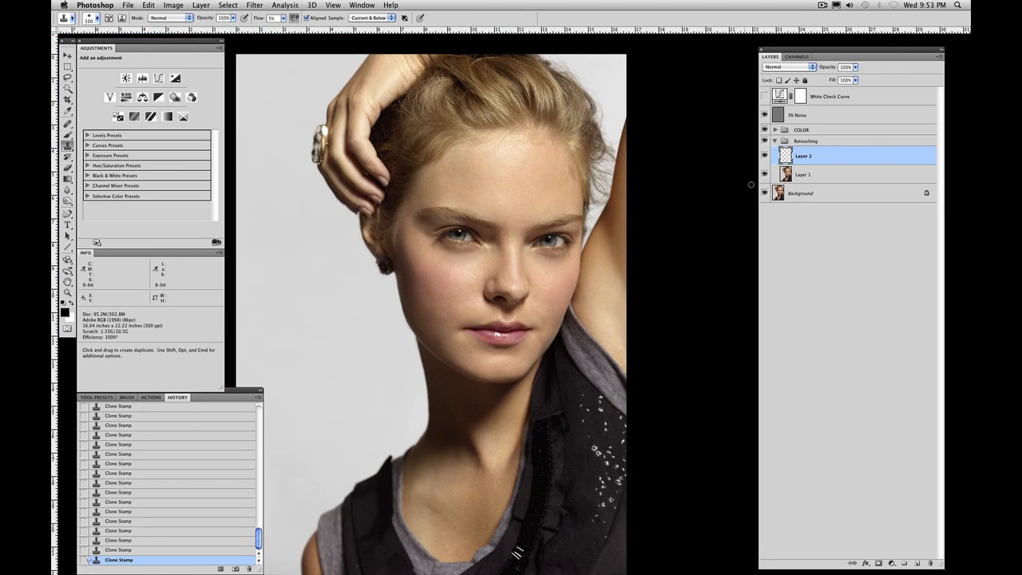
key(z)
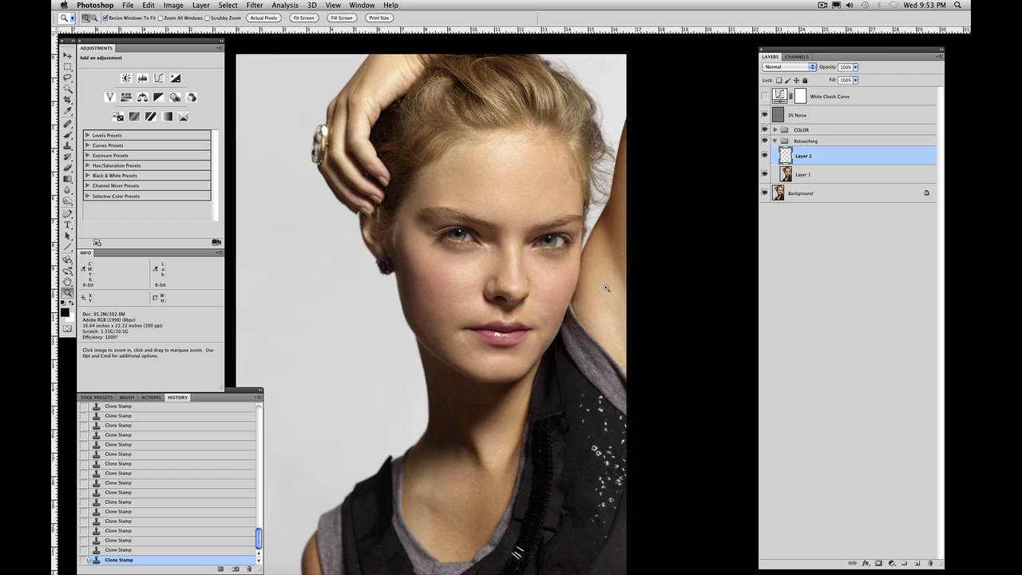
click(638, 240)
drag(591, 276, 561, 263)
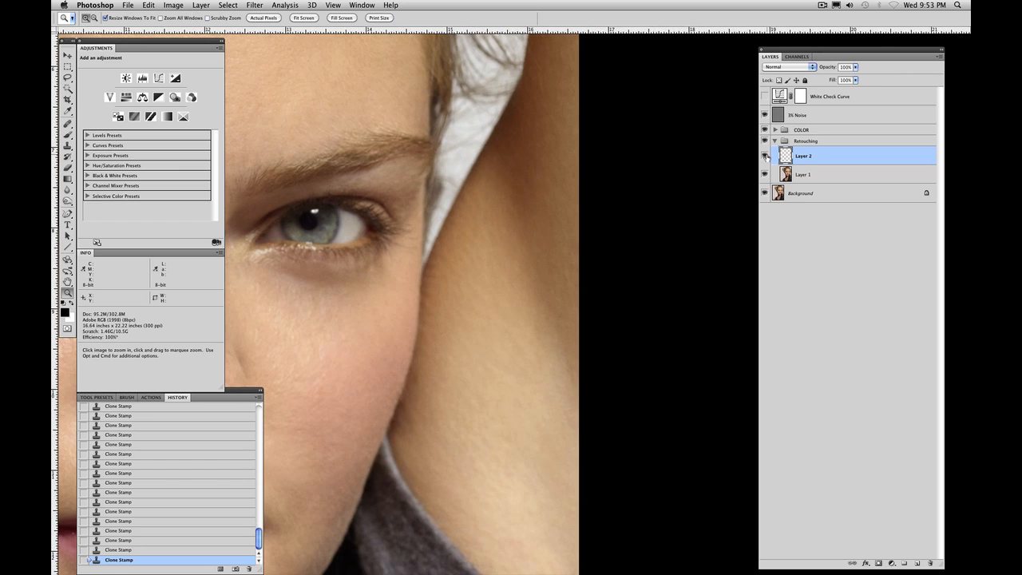
click(766, 156)
click(766, 155)
key(super+0)
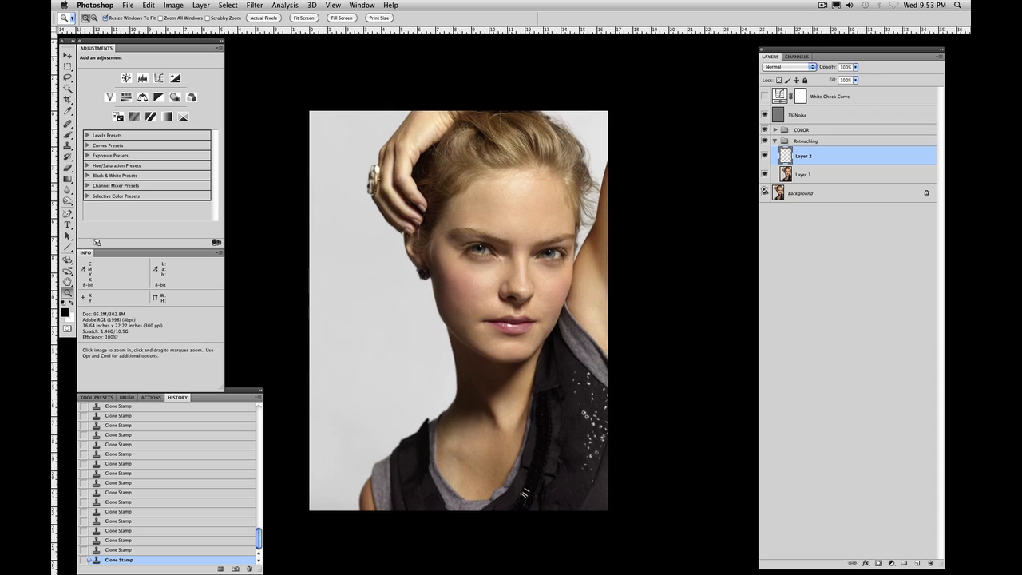
click(765, 156)
click(766, 156)
click(768, 156)
click(767, 156)
click(765, 157)
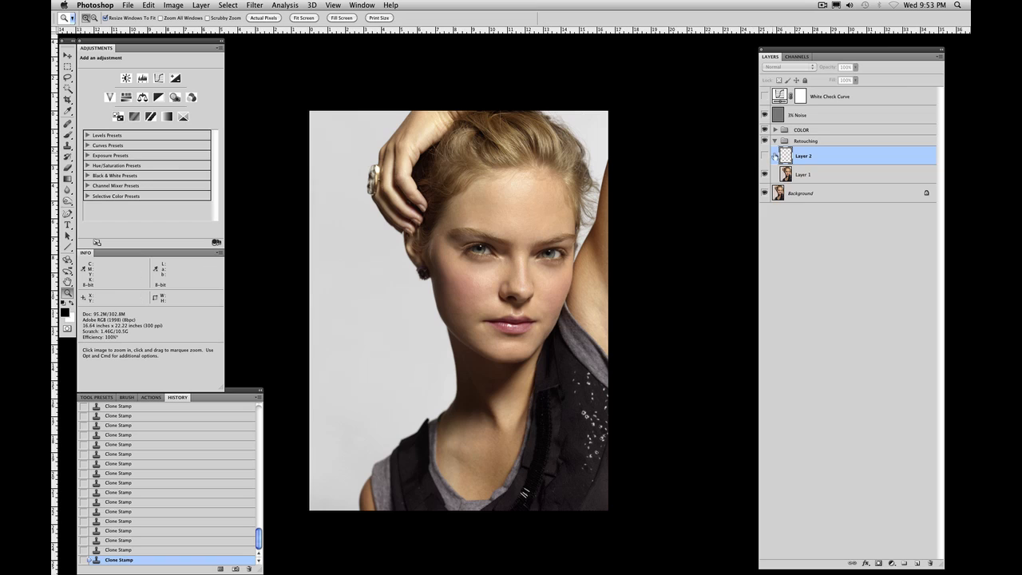
click(774, 141)
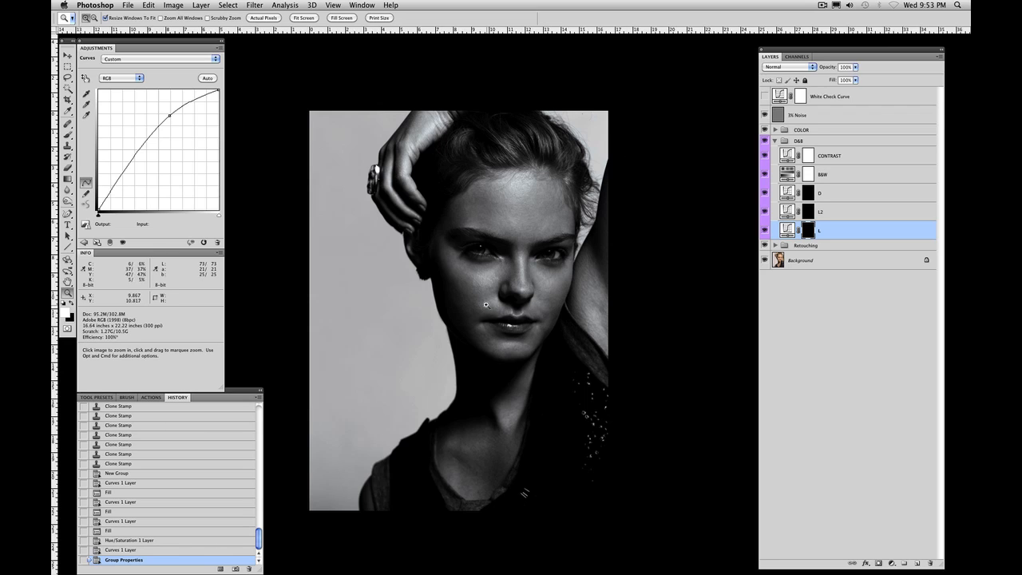
Step: Adjust the CONTRAST curve, moving its white point to the upper corner and placing a point at input 187, output 143
click(789, 154)
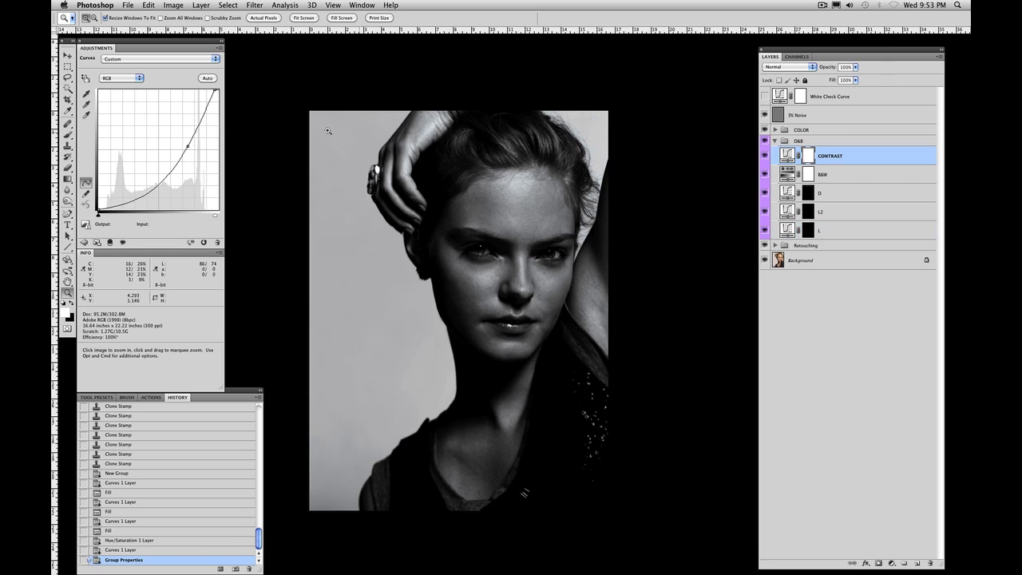
drag(185, 143, 222, 97)
click(217, 91)
drag(213, 92, 219, 90)
click(85, 78)
click(87, 78)
Step: Target the mask of the L curves layer and load the 0020px Soft D&B brush preset for dodging the arm
drag(597, 271, 596, 305)
key(z)
drag(640, 279, 534, 290)
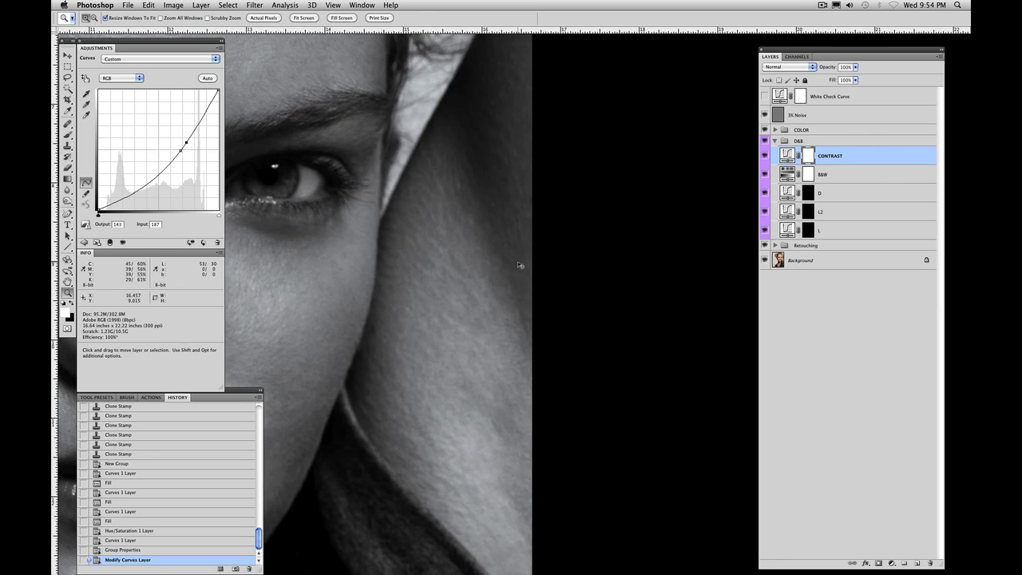
key(super+minus)
drag(590, 237, 563, 254)
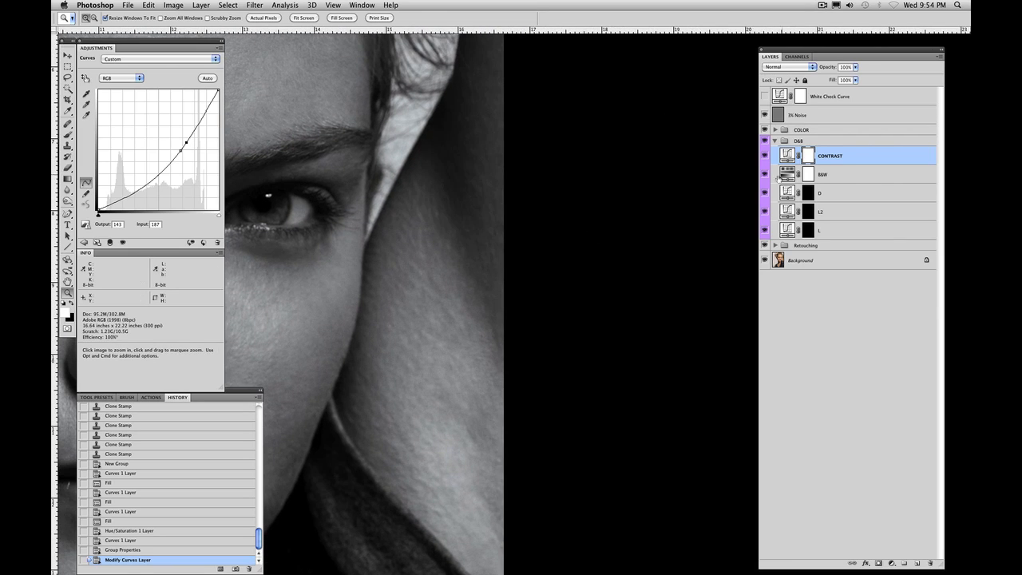
click(809, 231)
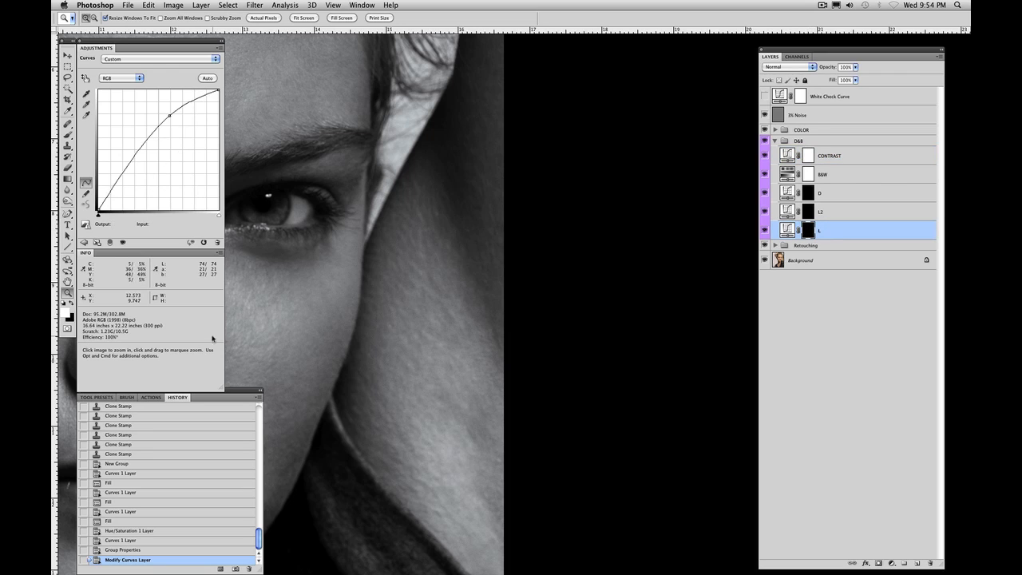
key(b)
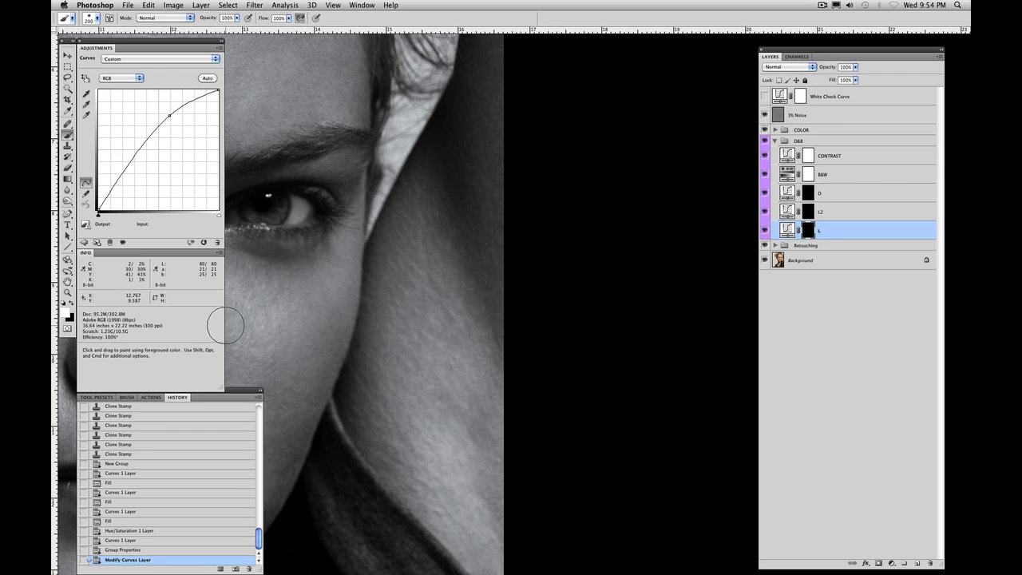
click(127, 397)
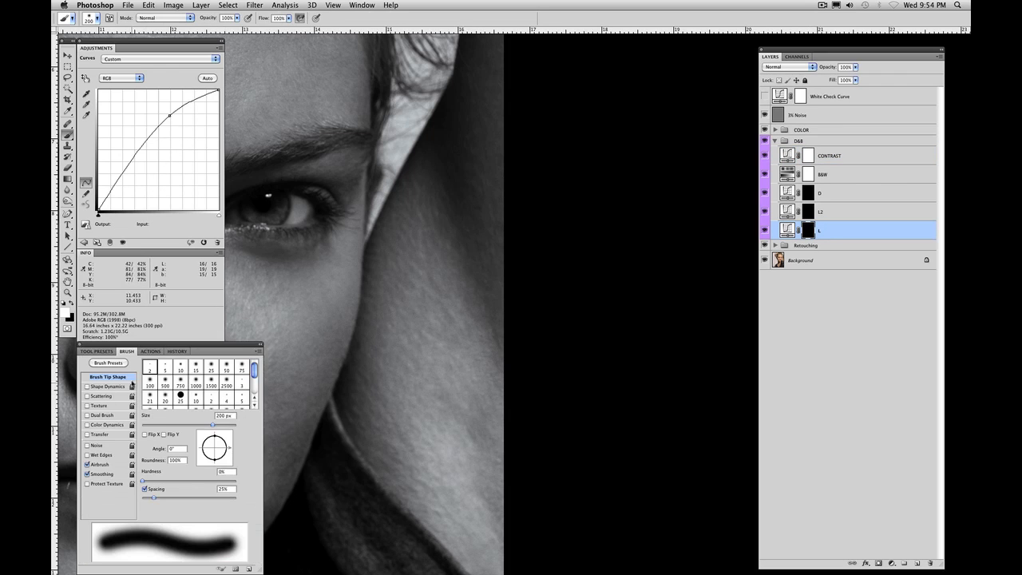
click(210, 368)
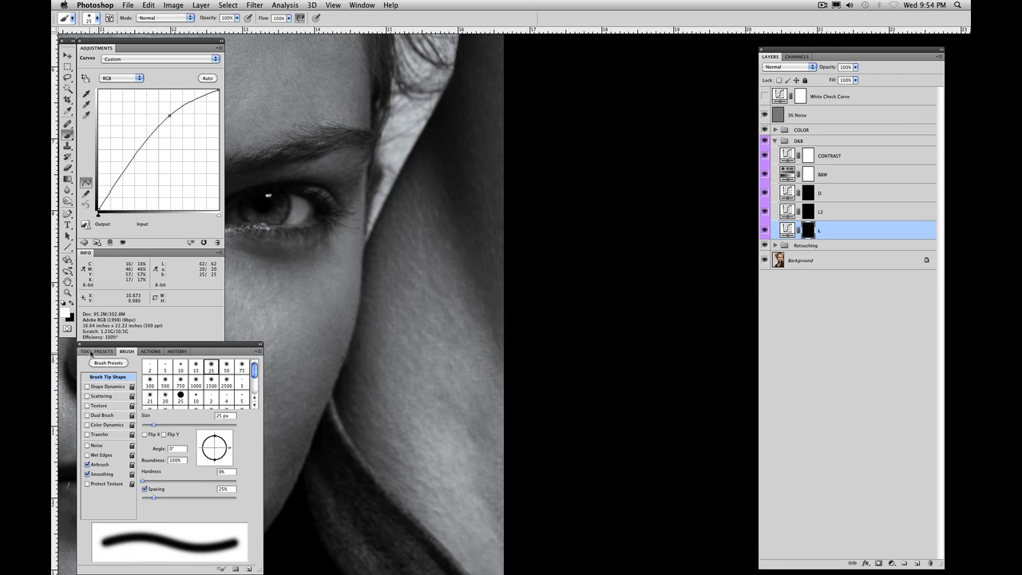
click(93, 351)
click(122, 467)
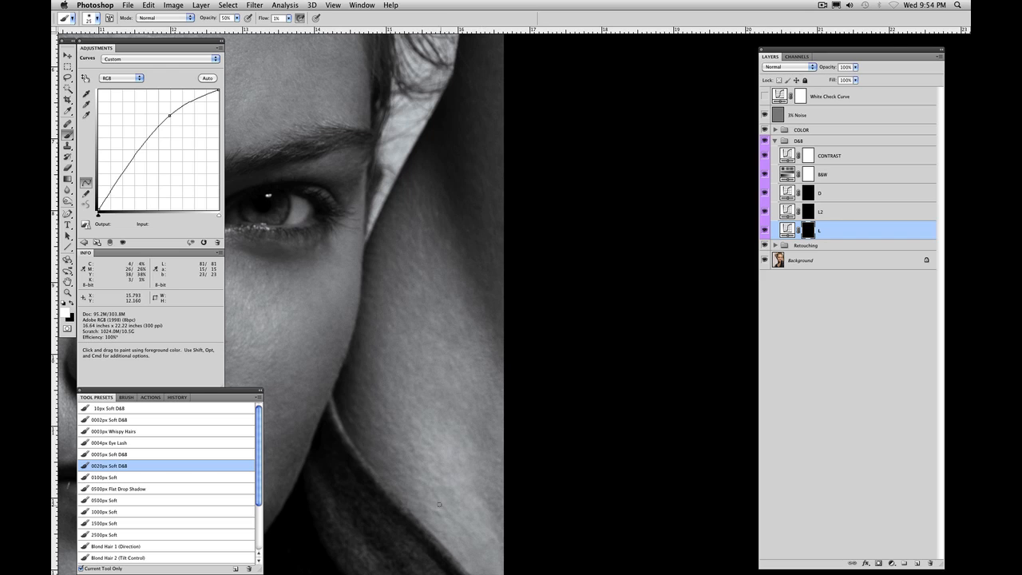
Step: Dodge and burn the blotchy skin of the arm on the D and L layer masks with a soft 20 to 30 px brush
drag(517, 190, 535, 299)
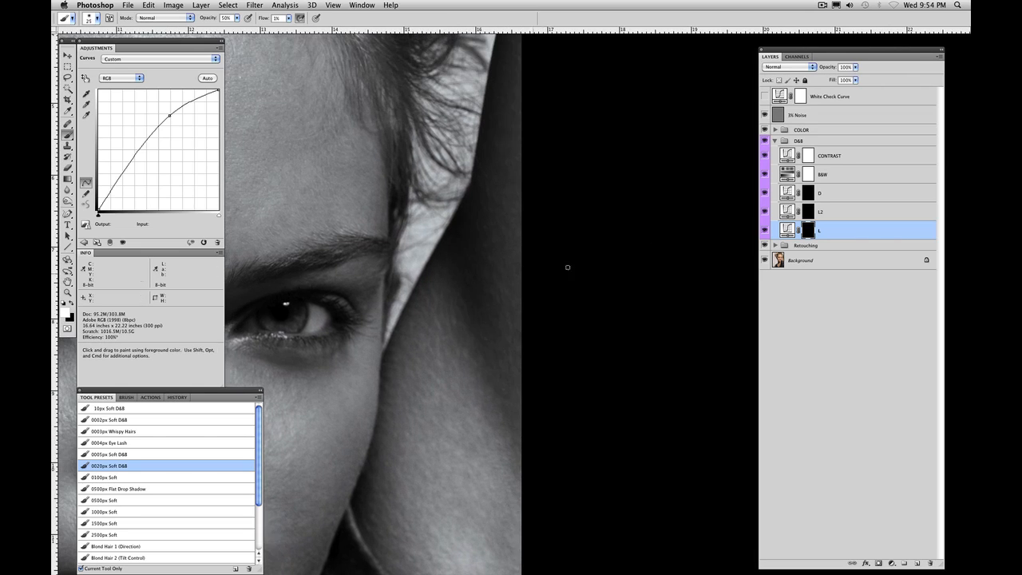
click(807, 194)
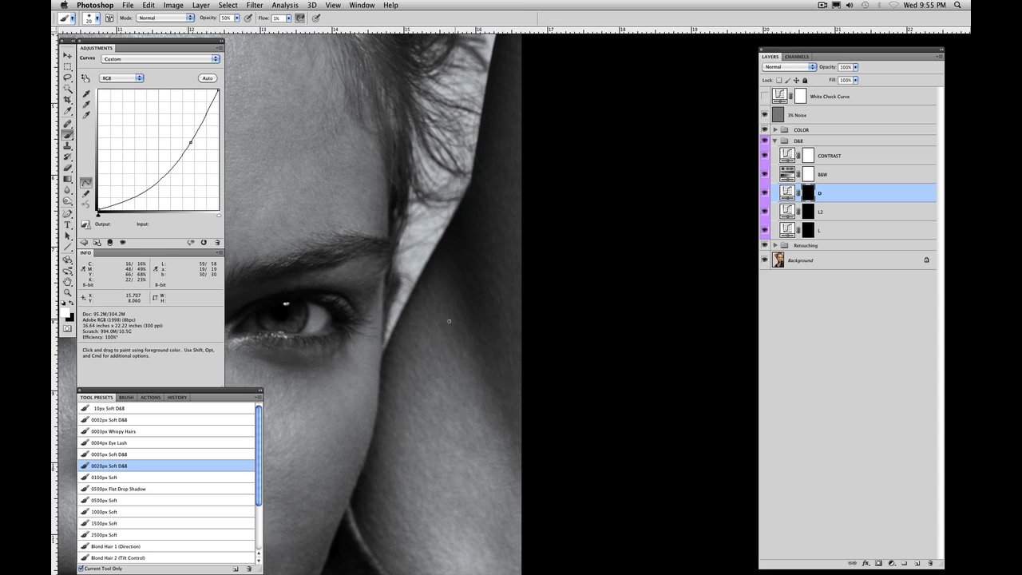
click(810, 231)
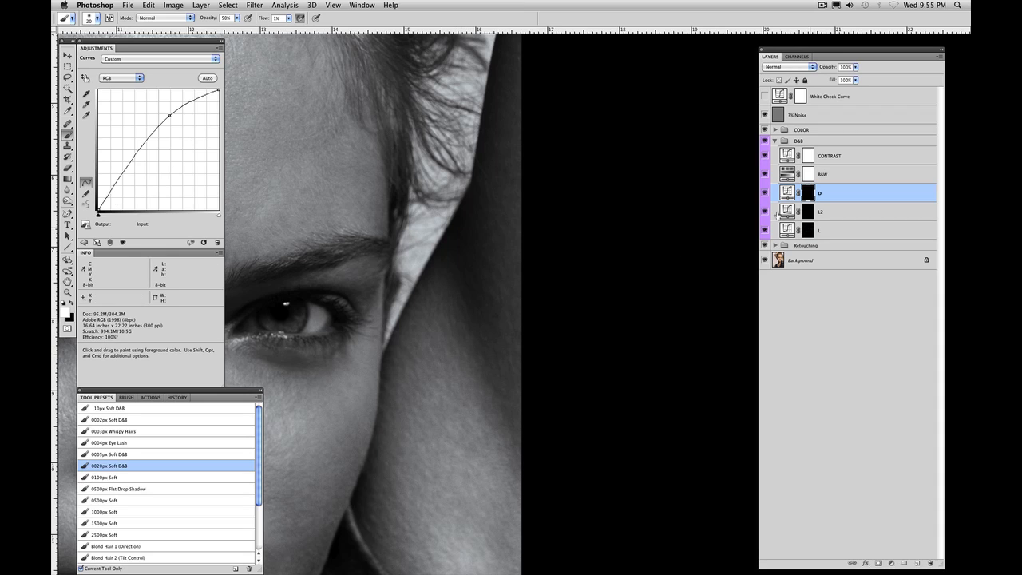
key(bracketleft)
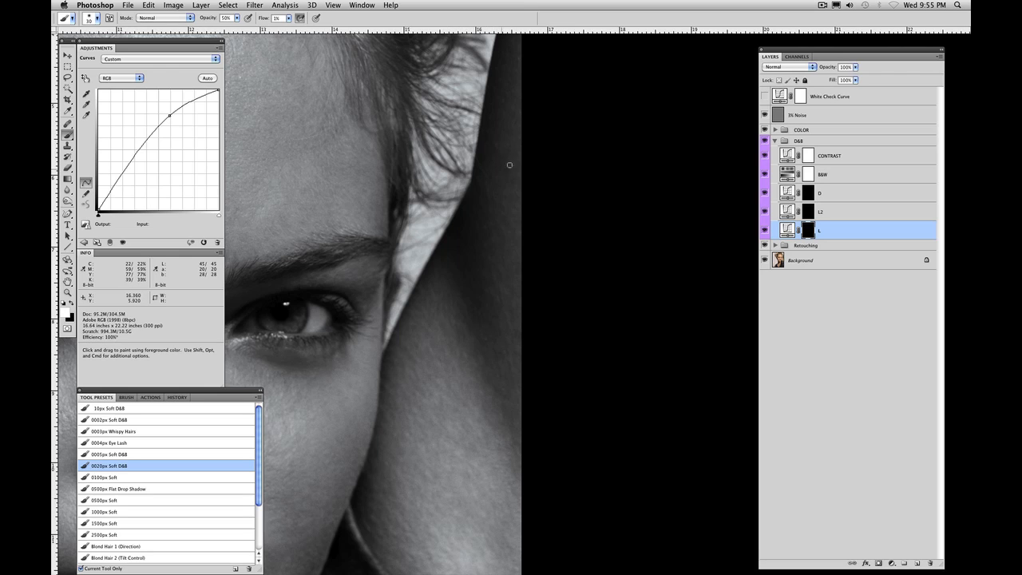
key(bracketright)
Step: Lighten broader dark patches on the lower arm in the L mask, bringing the brush to 50 px and 20% opacity
scroll(486, 380, down, 3)
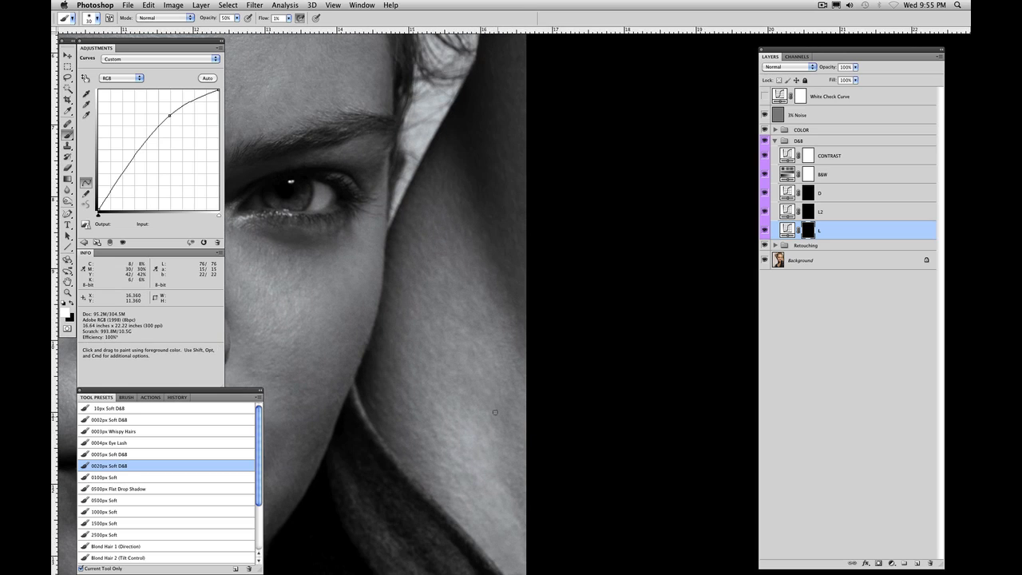
key(super+minus)
key(super+minus)
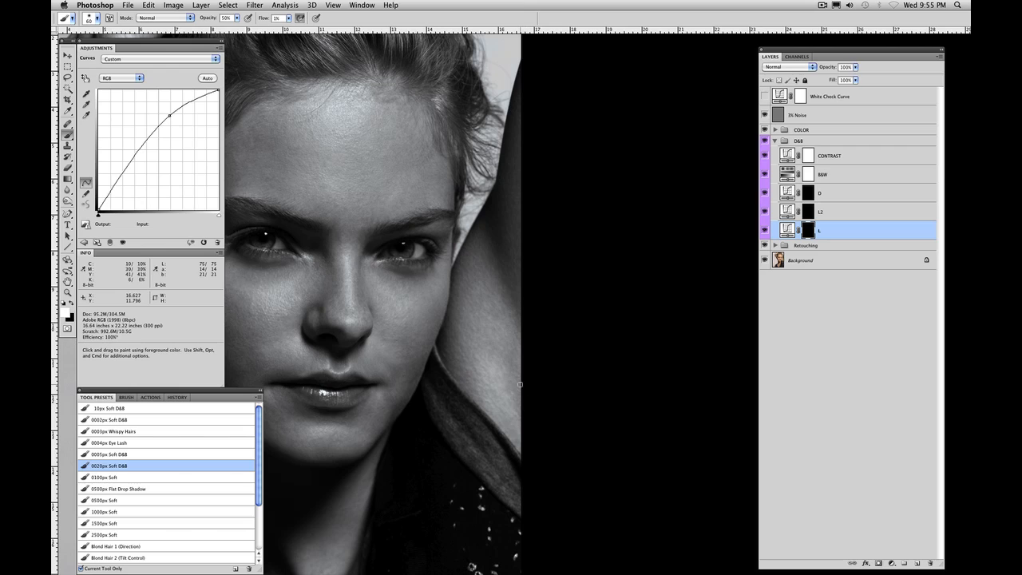
key(shift)
drag(548, 279, 568, 284)
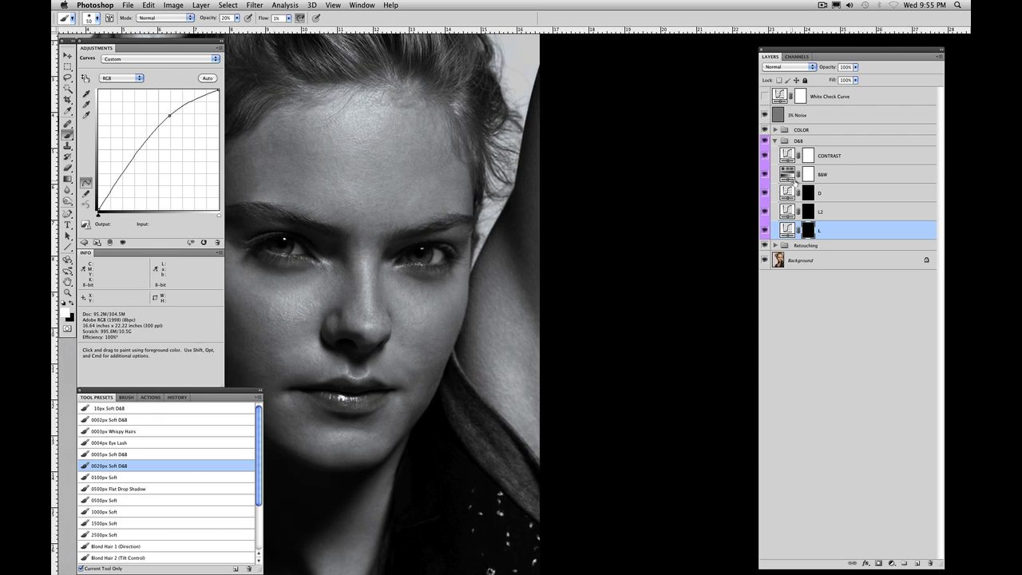
Step: Hide the CONTRAST and B&W helper layers in the D&B group
drag(765, 156, 765, 175)
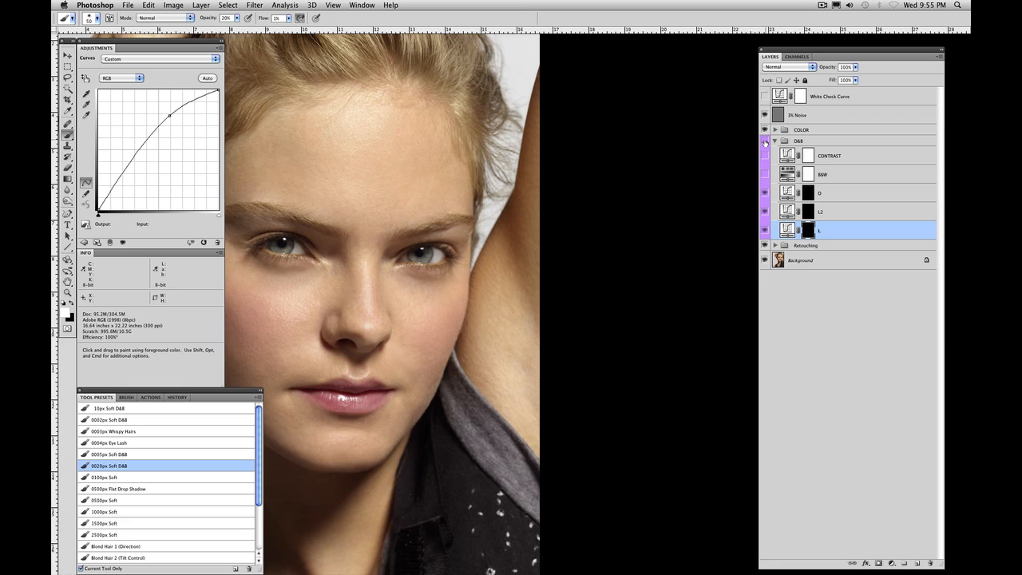
Step: Show the CONTRAST and B&W helper layers over the neck area and remove both existing points from the CONTRAST curve
drag(523, 395, 623, 361)
drag(404, 489, 470, 341)
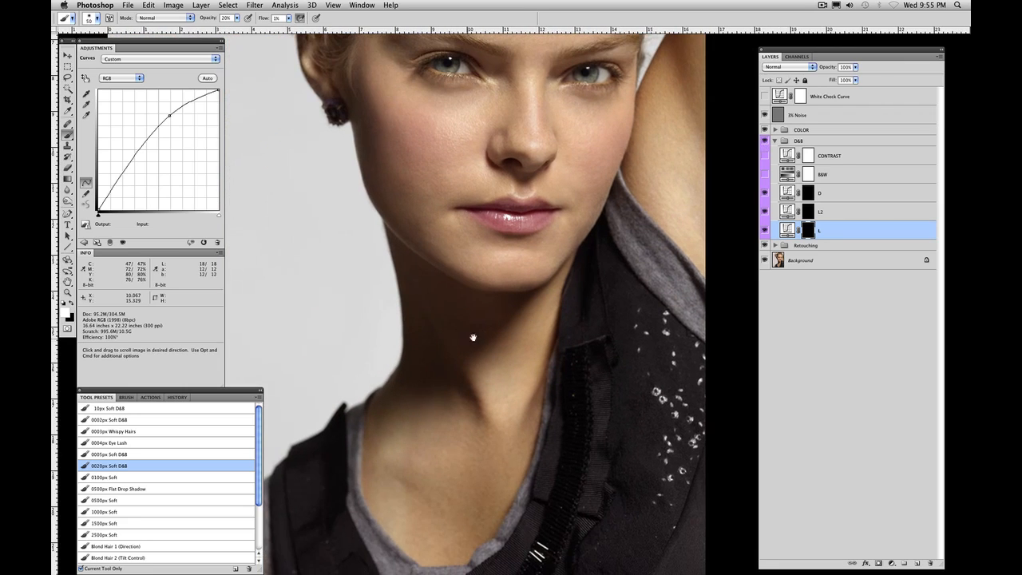
drag(766, 156, 765, 174)
click(787, 156)
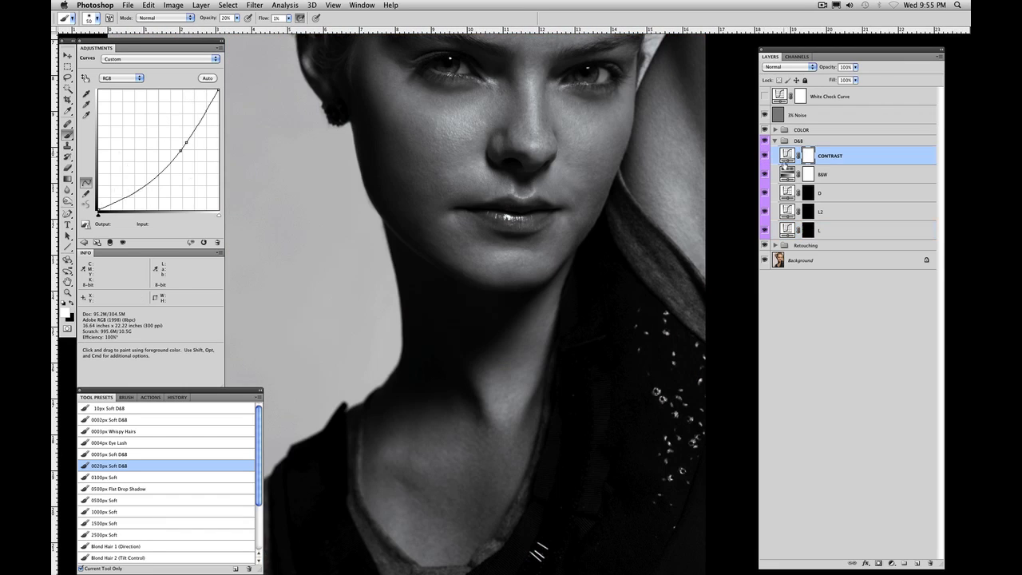
drag(180, 151, 230, 177)
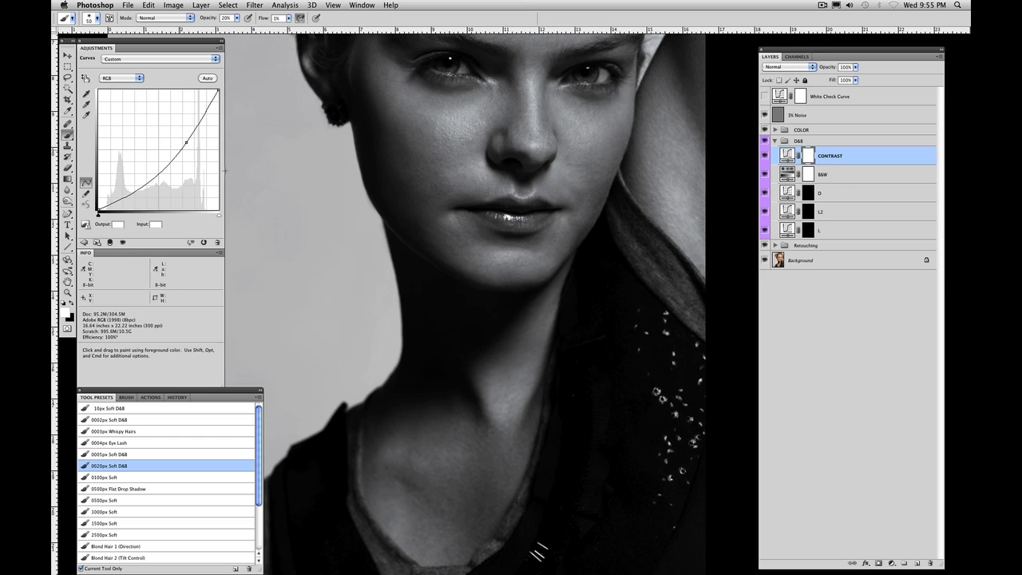
drag(187, 144, 232, 165)
Step: Brighten the neck shadow in the CONTRAST curve with a point at input 106, output 180, and move the black point to input 21
click(85, 78)
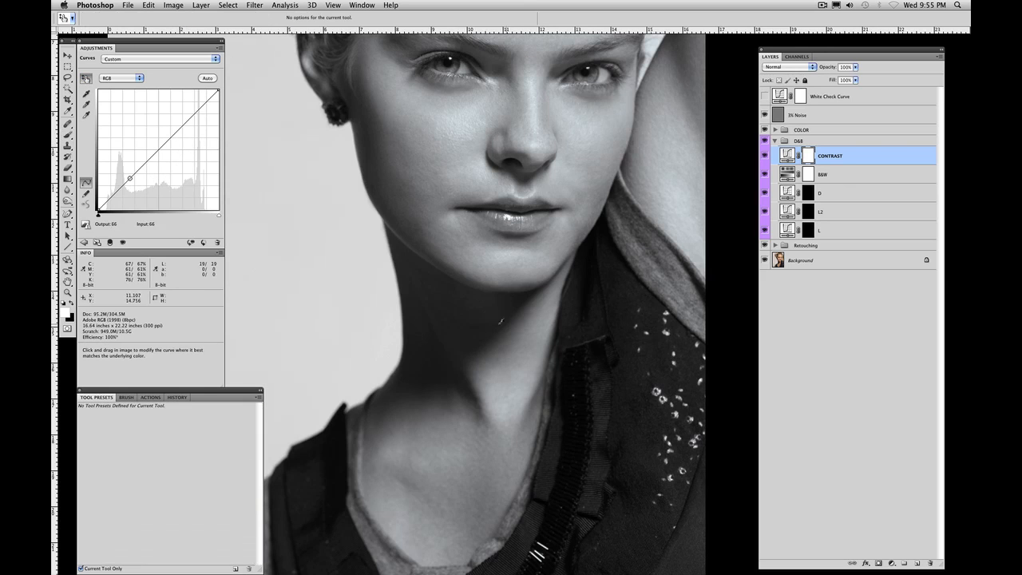
drag(503, 331, 485, 306)
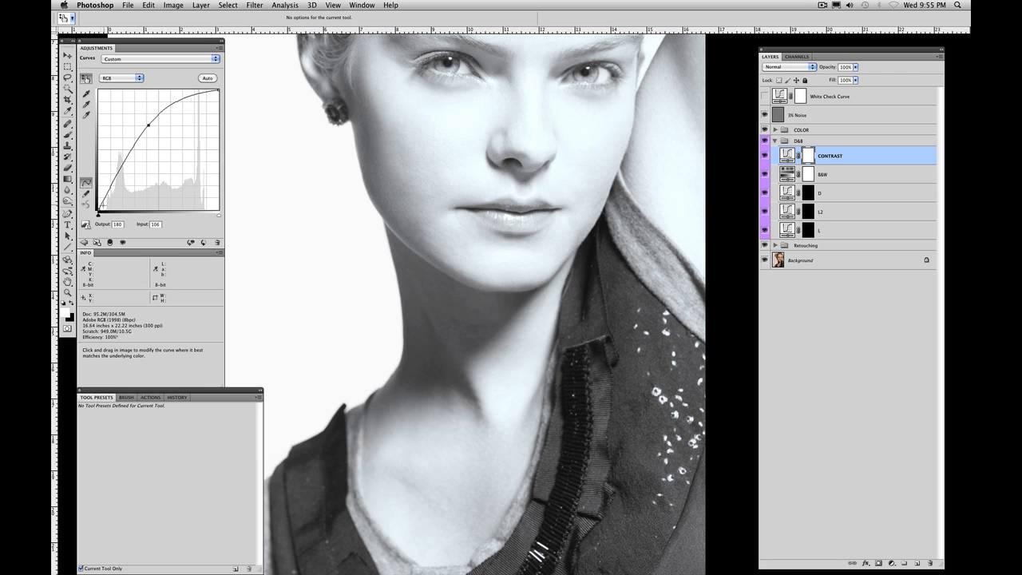
drag(99, 209, 109, 215)
Step: Dodge the dark patches in the neck shadow on the L mask with a 45 px brush at 30% opacity
key(super+plus)
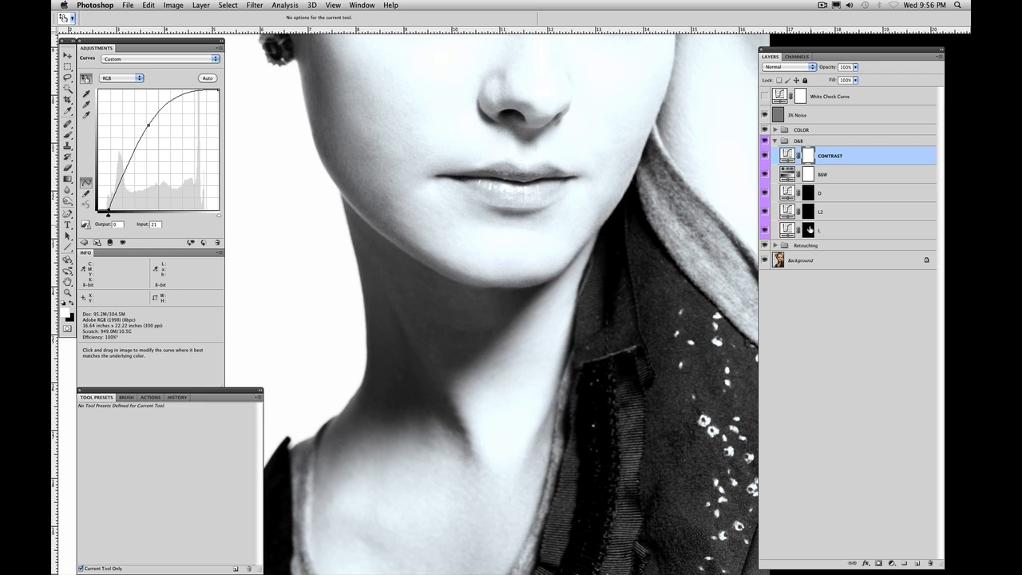
click(838, 230)
key(b)
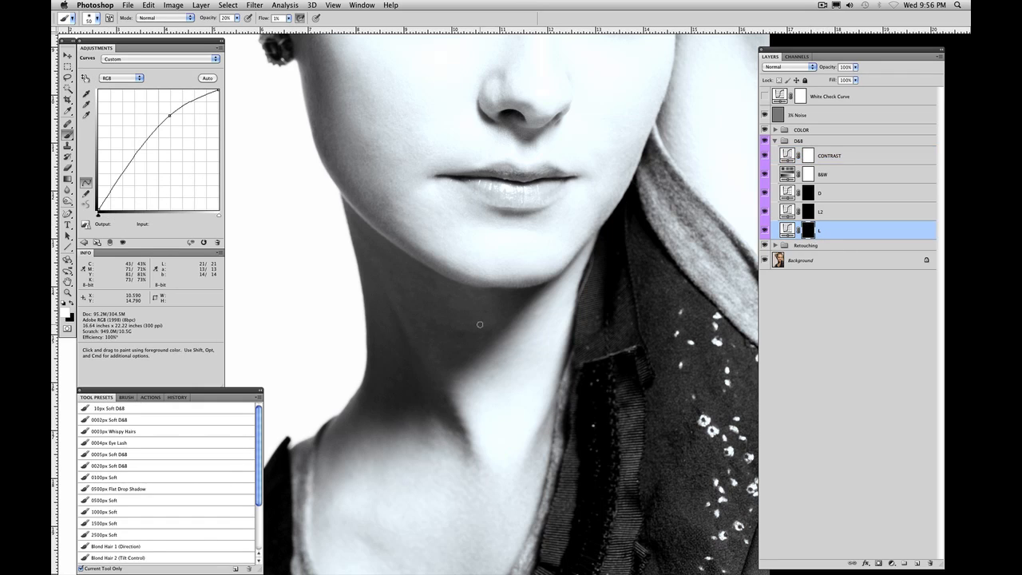
key(shift)
key(3)
key(bracketleft)
drag(433, 326, 440, 334)
drag(423, 303, 411, 315)
mouse_move(443, 398)
mouse_down()
mouse_move(439, 359)
mouse_move(465, 342)
mouse_up()
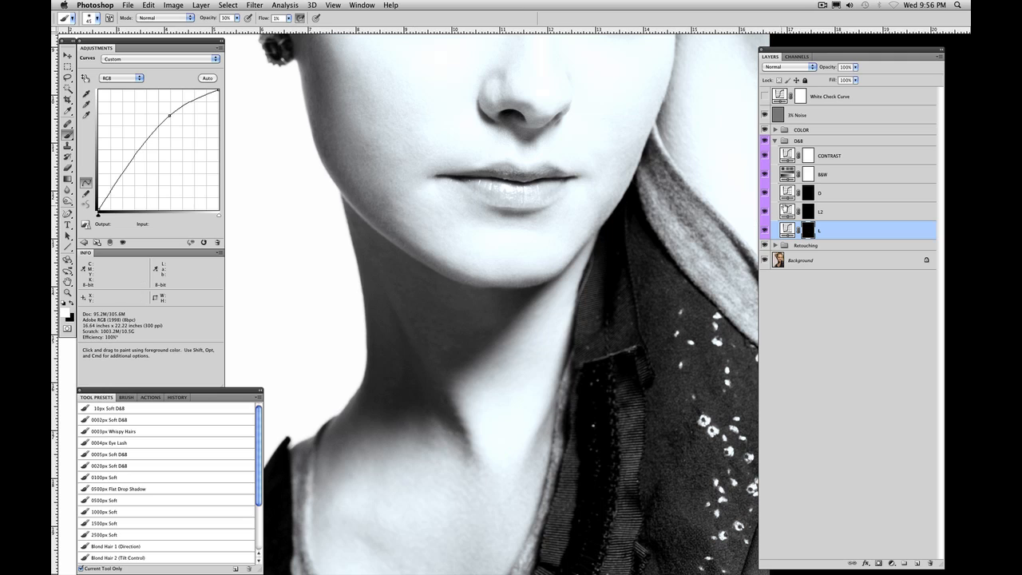
Step: Steepen the CONTRAST curve by moving its midpoint to input 91, and continue dodging the neck shadow on the L mask at 35 px
click(784, 153)
mouse_move(147, 125)
mouse_down()
mouse_move(150, 134)
mouse_move(142, 122)
mouse_up()
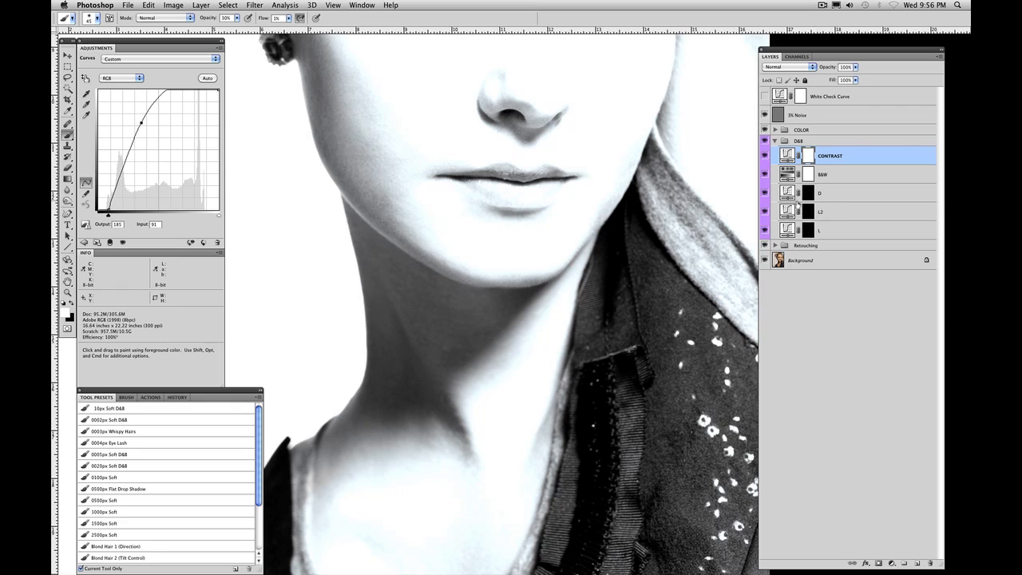
click(814, 229)
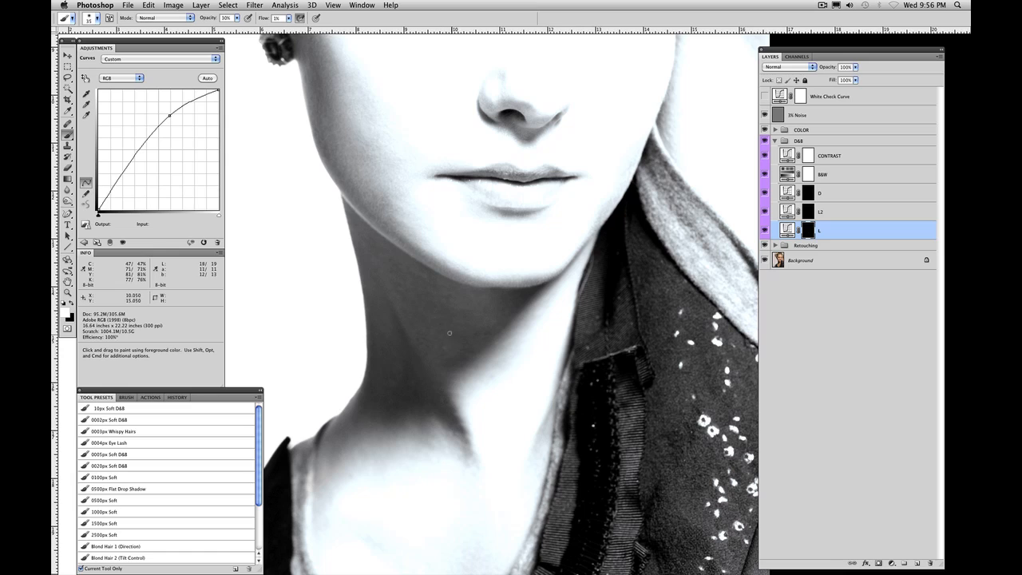
Step: Even out the neck shadow up close, burning on the D mask and dodging on the L mask with a 25 to 35 px brush
click(810, 195)
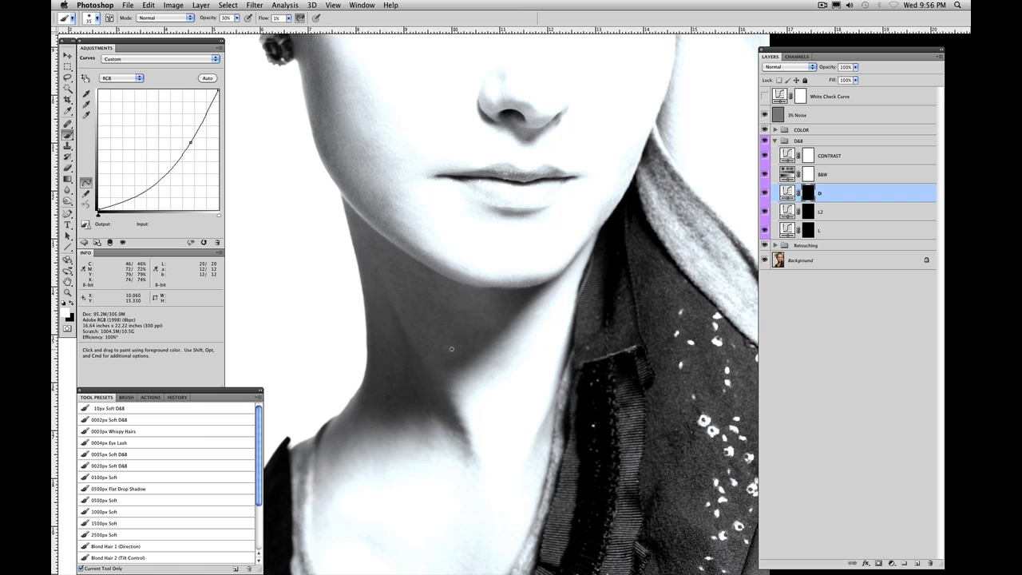
key(super+plus)
key(super+plus)
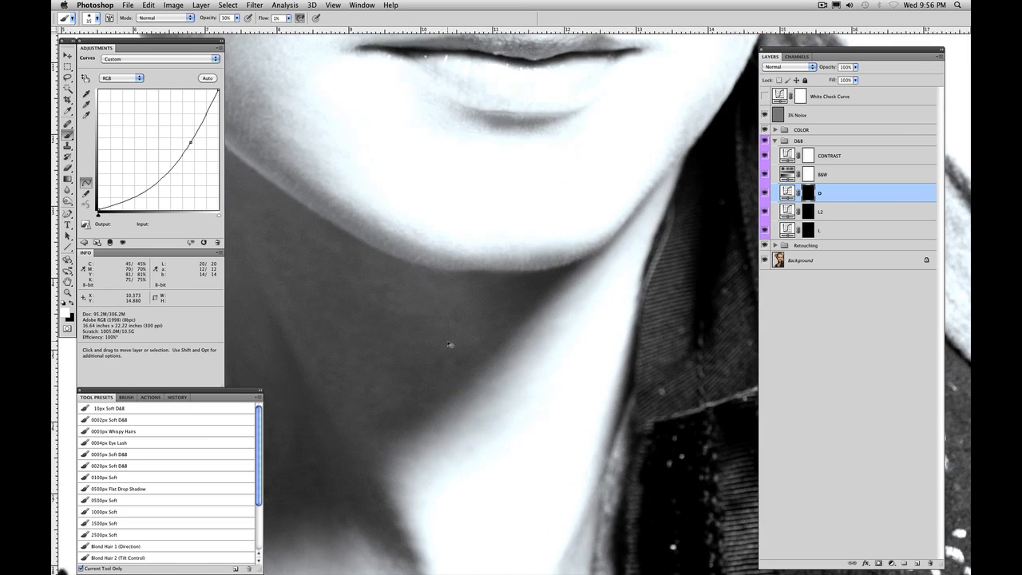
scroll(506, 406, up, 1)
click(811, 232)
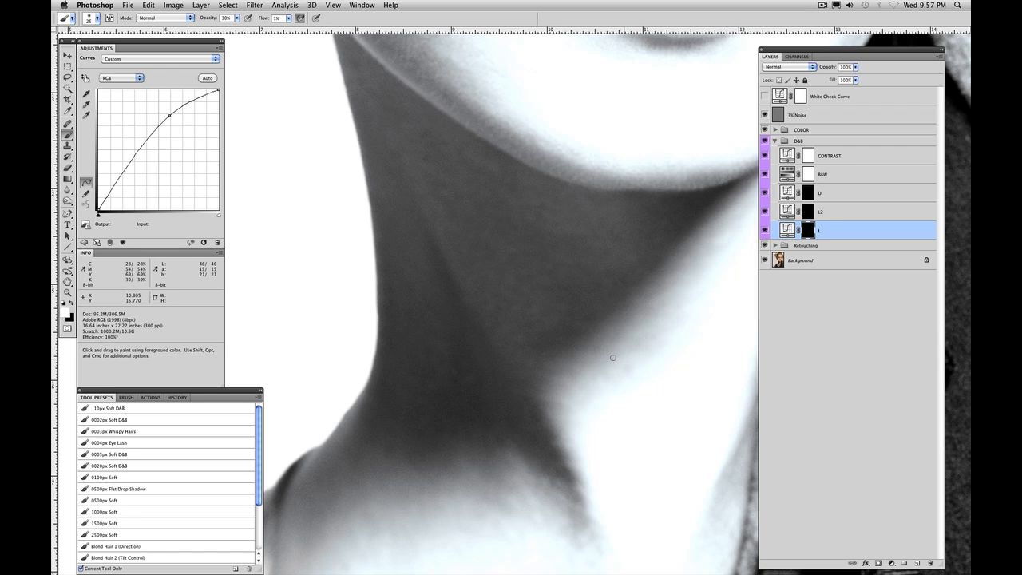
drag(676, 420, 618, 360)
click(797, 158)
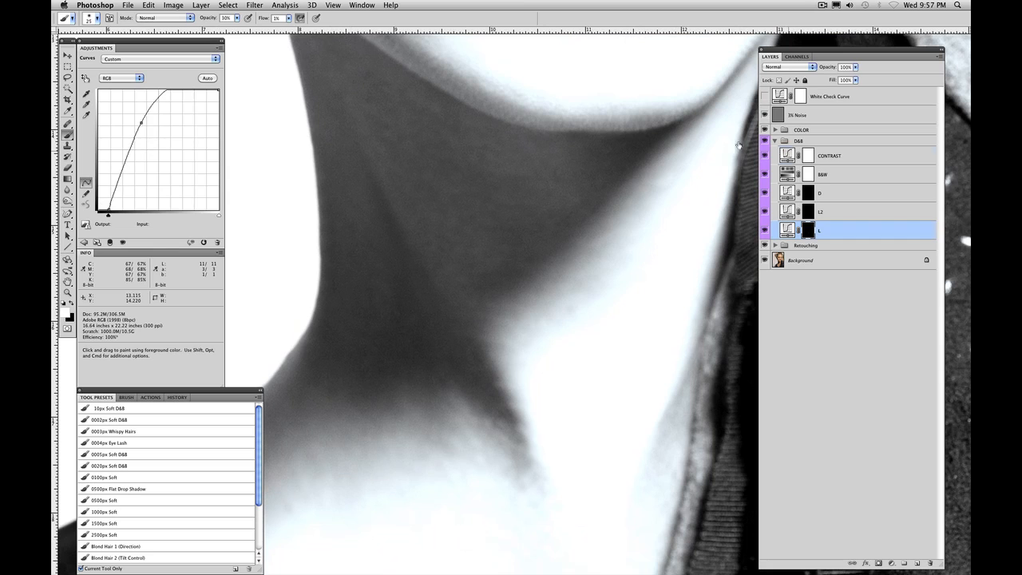
drag(141, 122, 156, 135)
drag(123, 184, 123, 214)
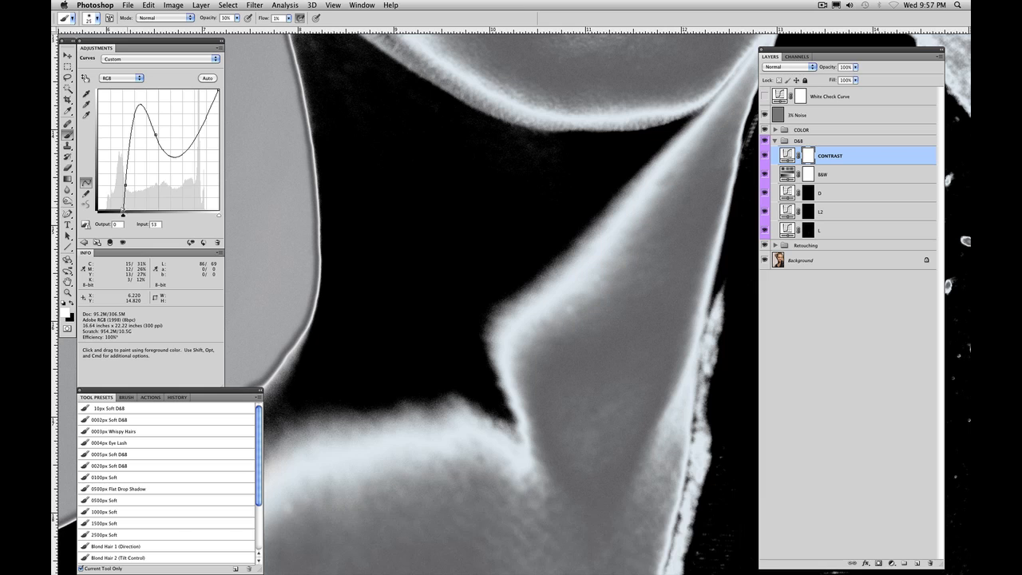
super+click(126, 185)
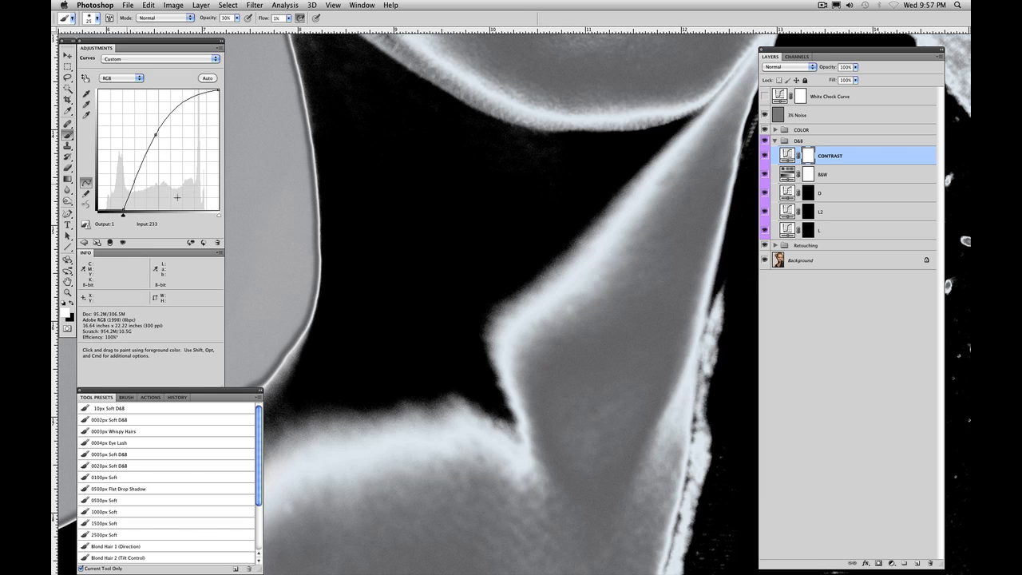
Step: Reset the CONTRAST curve's black point to input 0 and form an N-shaped curve through 24/142, a midtone dip and 203/157 (input/output)
drag(123, 210, 95, 195)
click(119, 180)
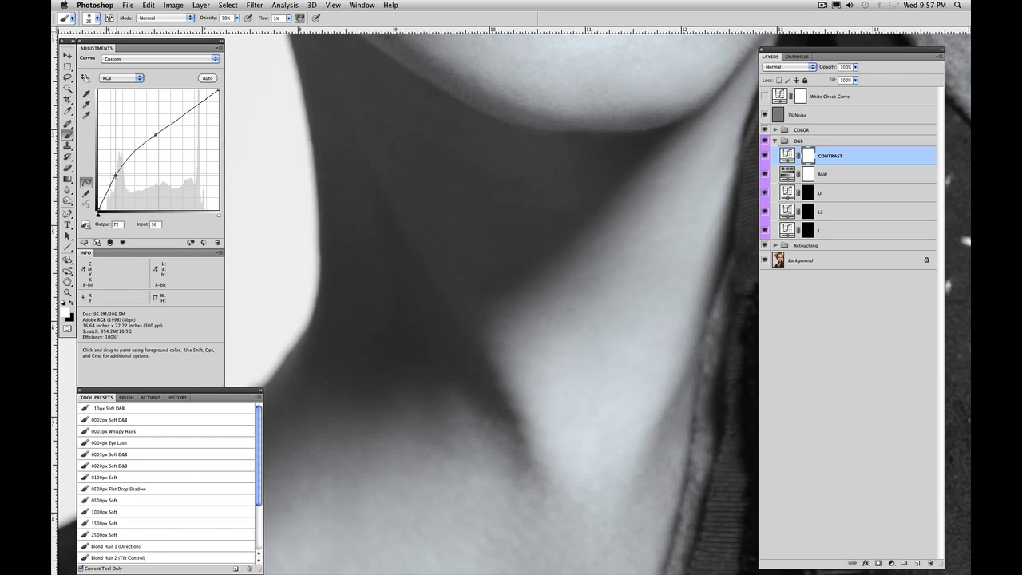
mouse_move(119, 179)
mouse_down()
mouse_move(114, 158)
mouse_move(159, 164)
mouse_move(157, 186)
mouse_up()
drag(198, 137, 194, 136)
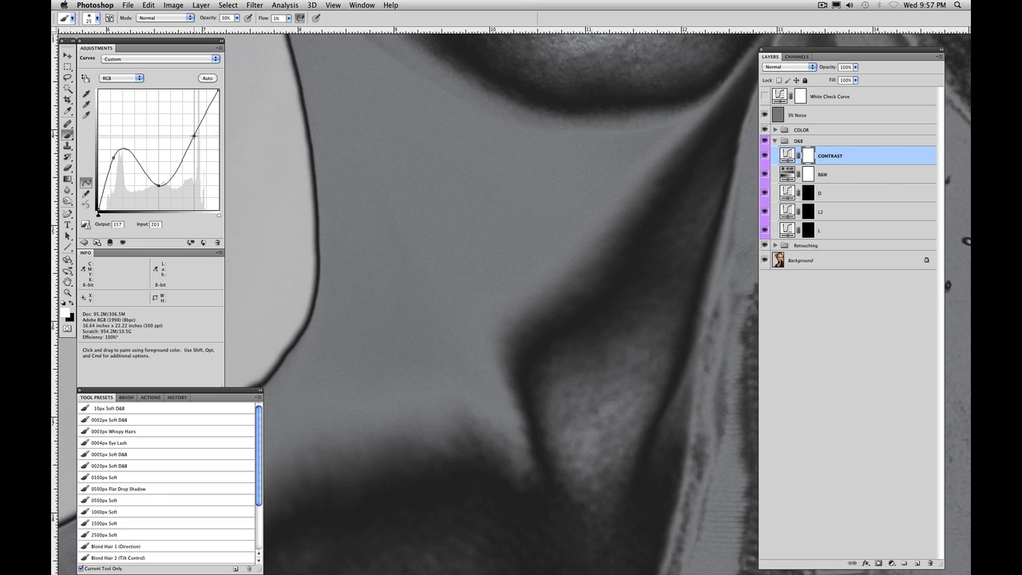
mouse_move(218, 90)
mouse_down()
mouse_move(236, 162)
mouse_move(220, 87)
mouse_up()
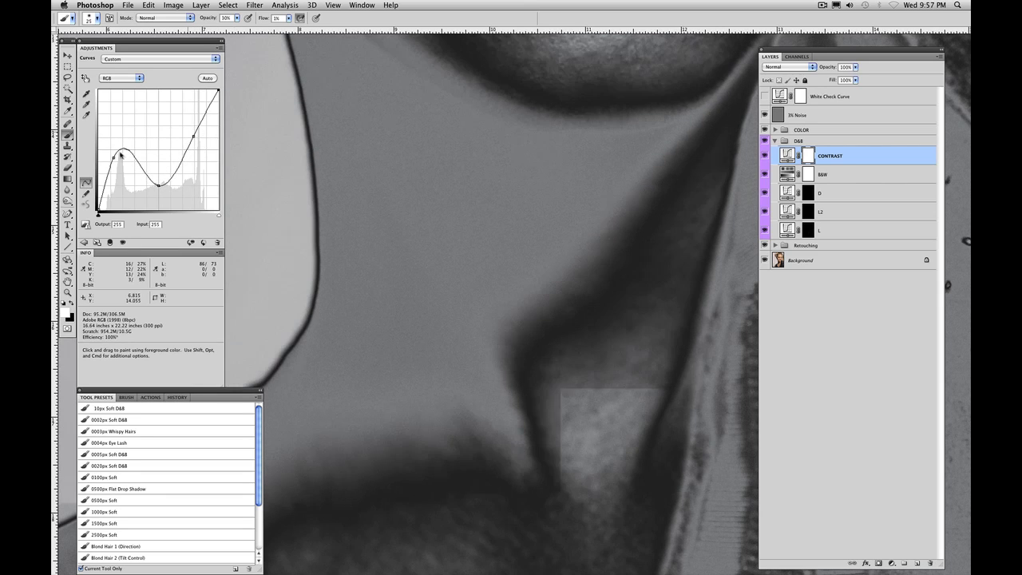
drag(113, 156, 107, 142)
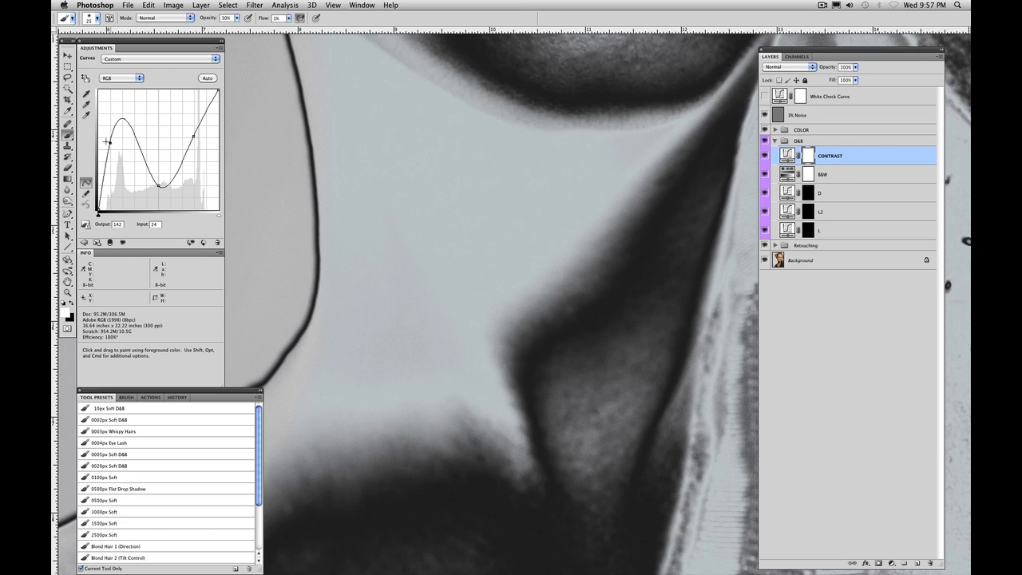
Step: Dodge the lit side of the neck on the L mask with a 25 px brush and burn the base of the neck on the D mask
drag(660, 429, 623, 349)
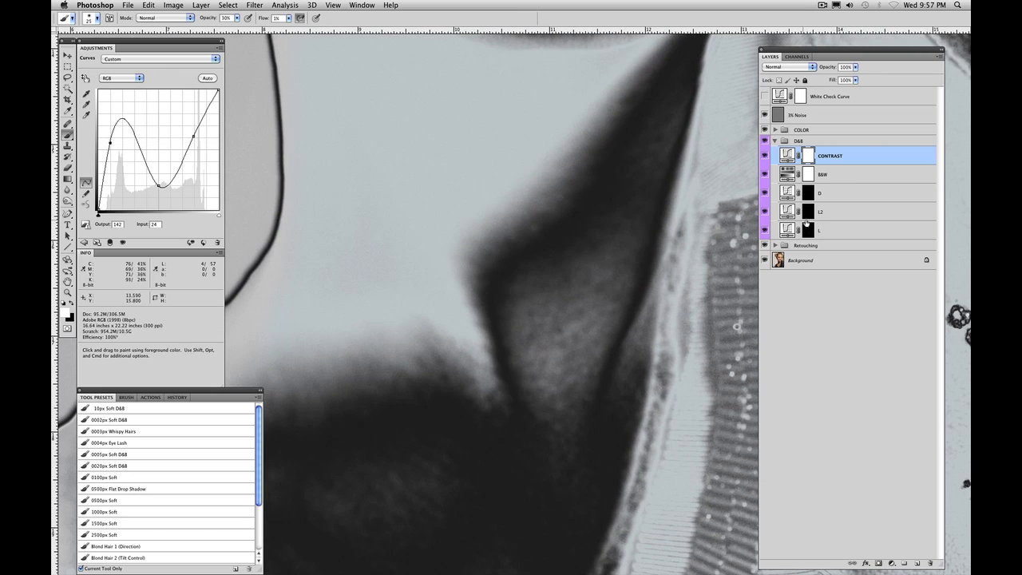
click(808, 229)
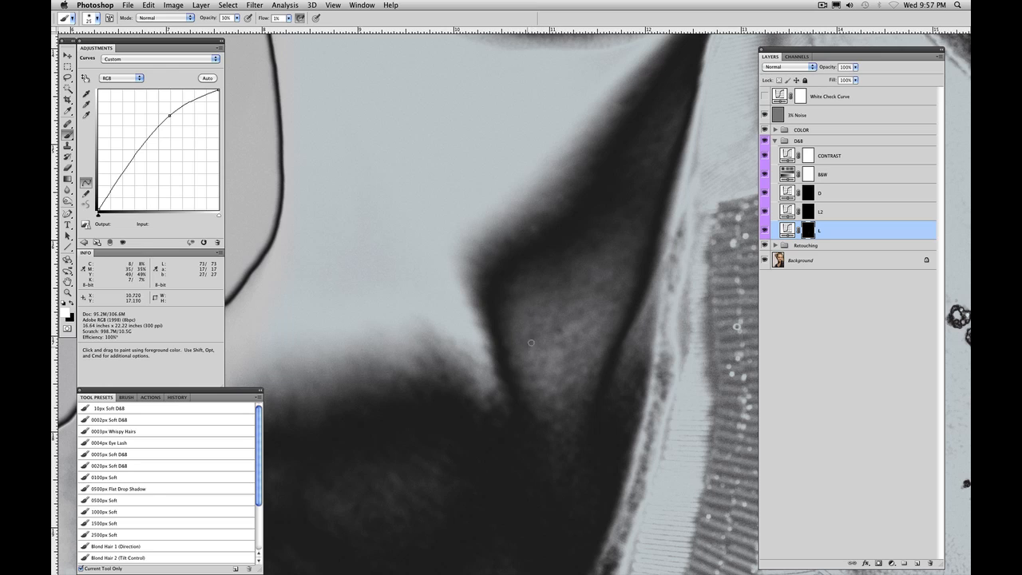
mouse_move(574, 281)
mouse_down()
mouse_move(603, 283)
mouse_move(580, 311)
mouse_move(563, 310)
mouse_move(564, 344)
mouse_up()
key(bracketright)
click(809, 192)
drag(433, 358, 418, 356)
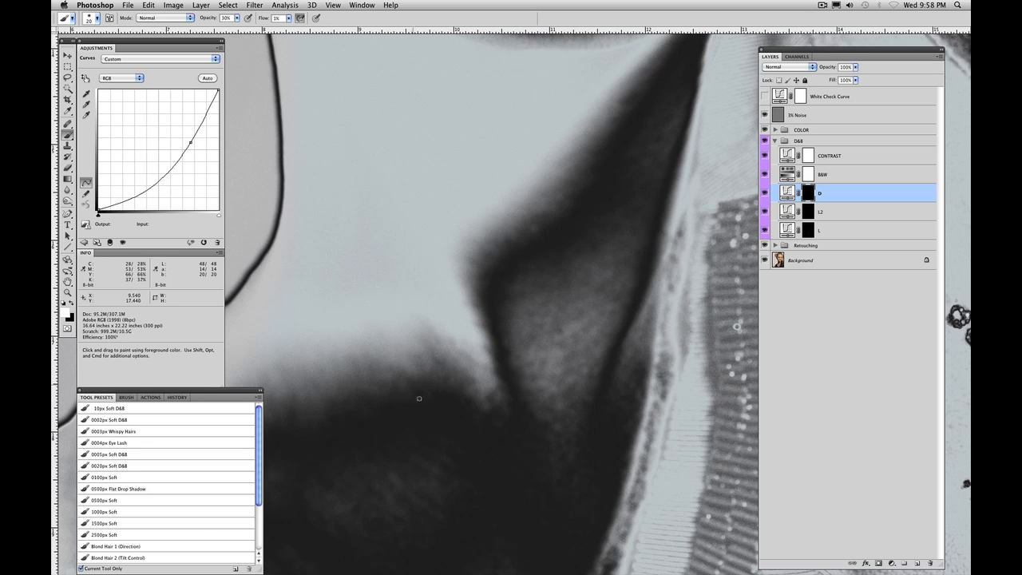
Step: Even out the upper chest, burning on the D mask with a 25 to 30 px brush and dodging on the L mask at 35 px
mouse_move(403, 390)
mouse_down()
mouse_move(510, 334)
mouse_move(553, 294)
mouse_up()
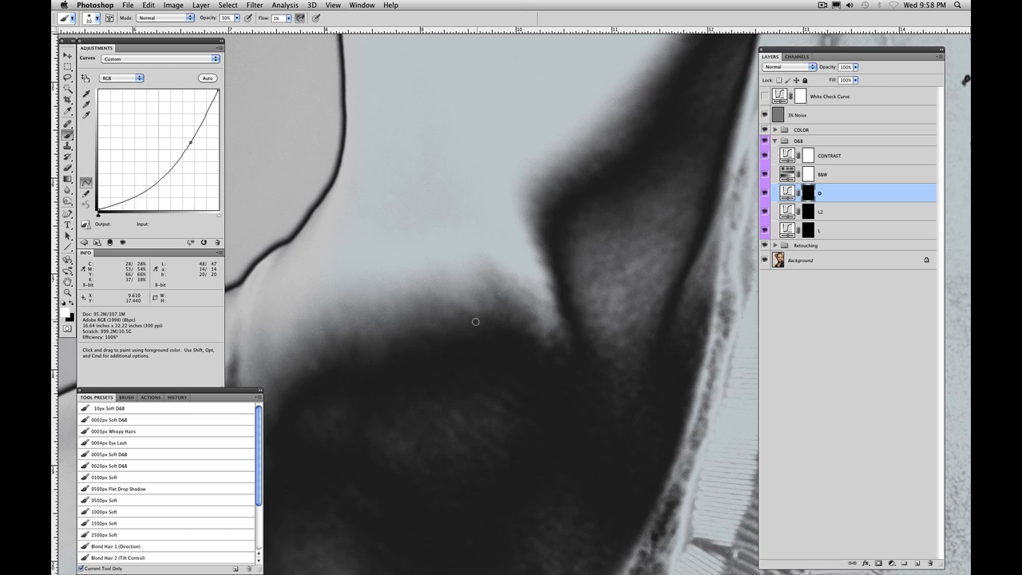
key(])
key(bracketleft)
drag(456, 433, 501, 353)
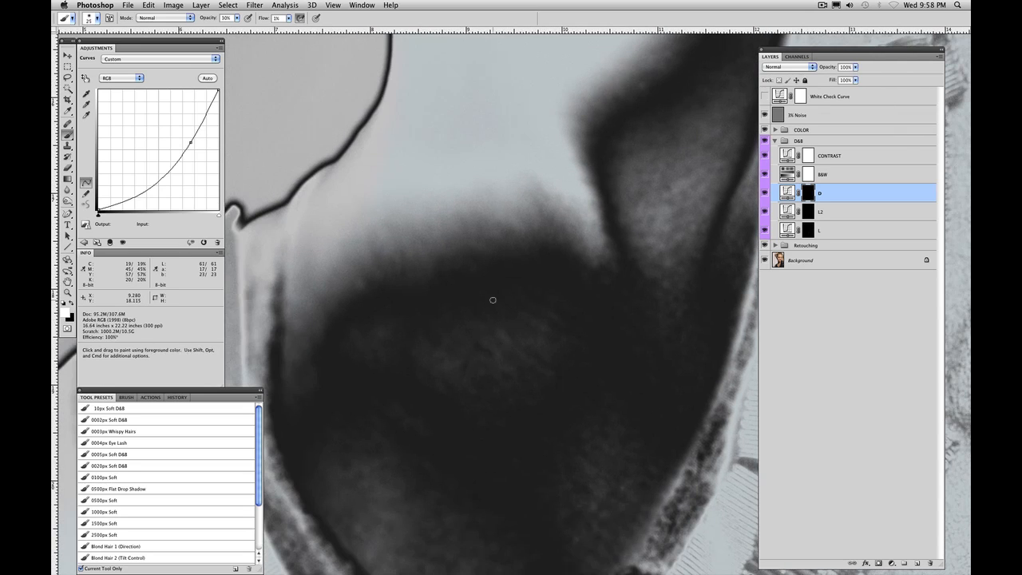
click(815, 230)
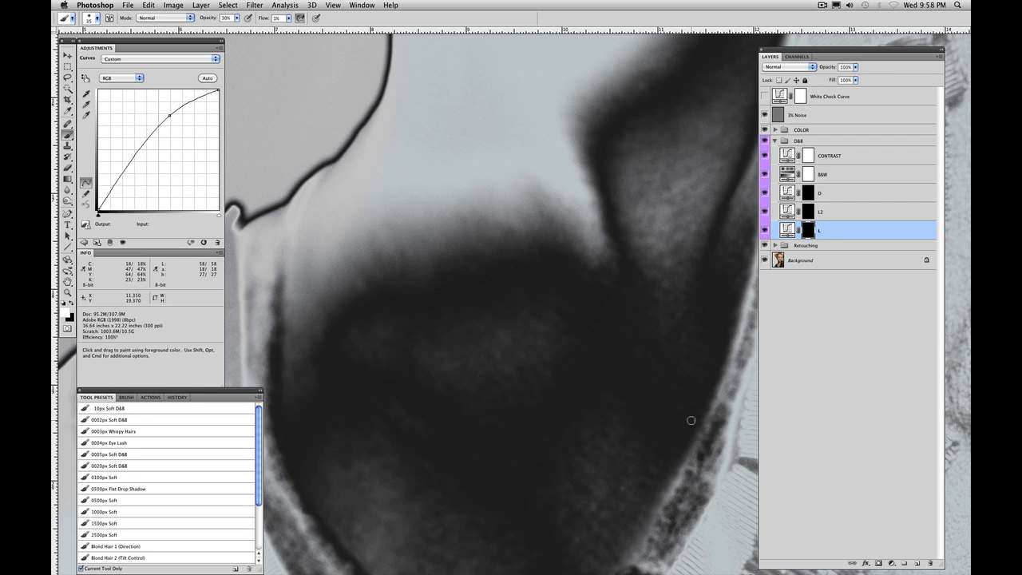
Step: Deepen the midtone dip of the CONTRAST curve to input 125, output 16 to bring out uneven patches on the forehead
key(super+0)
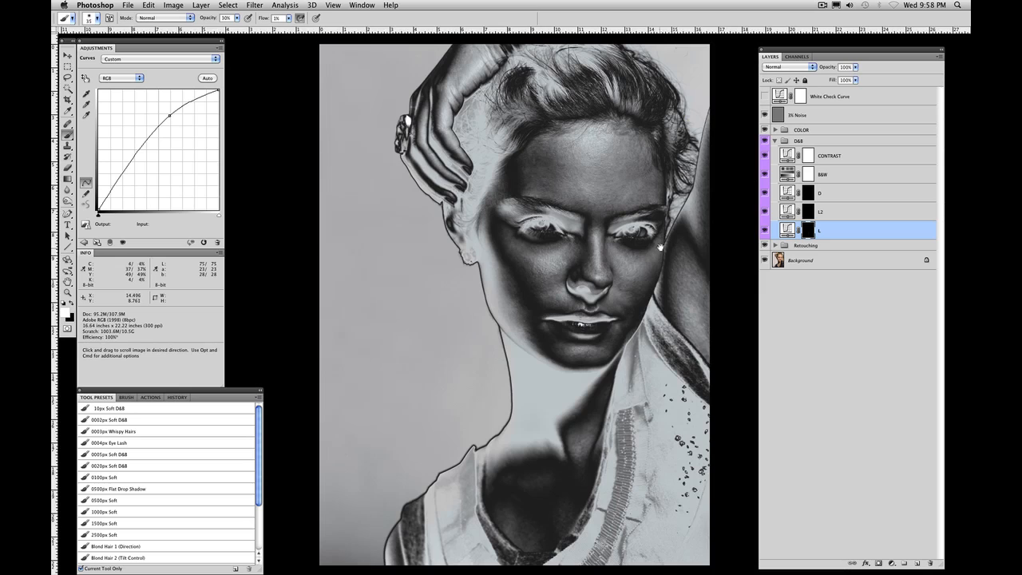
drag(636, 235, 608, 249)
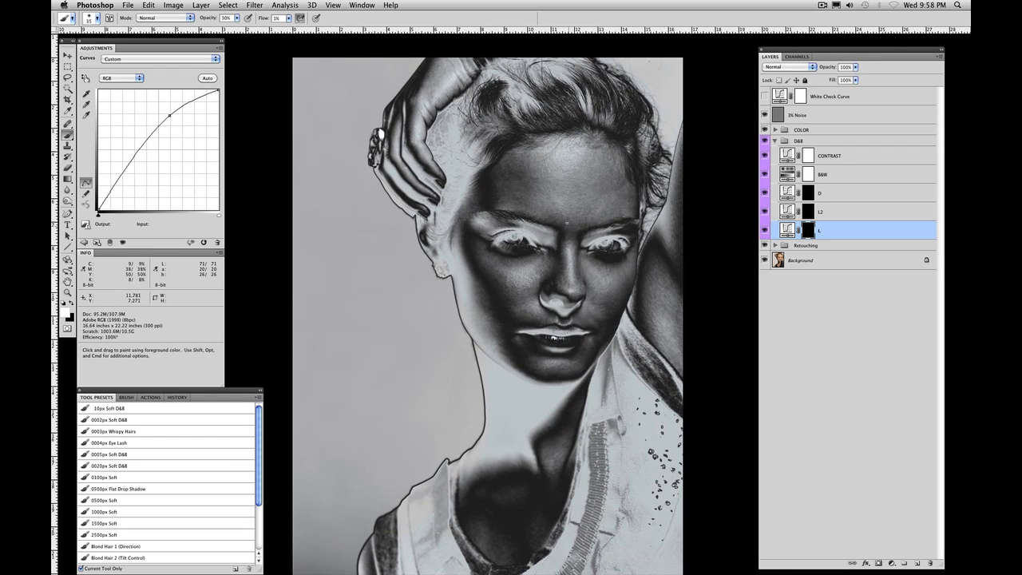
key(z)
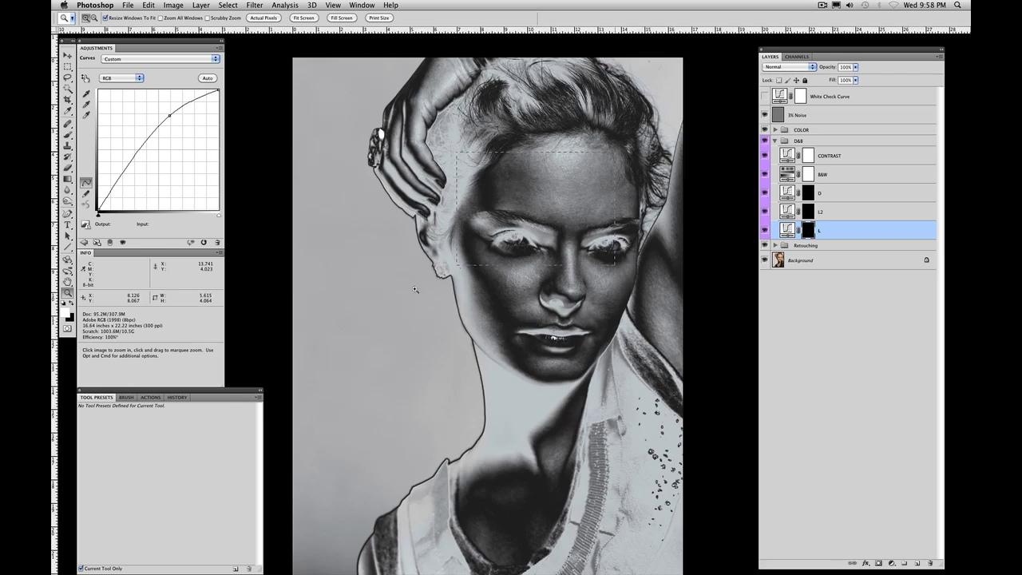
drag(615, 152, 415, 289)
key(super+minus)
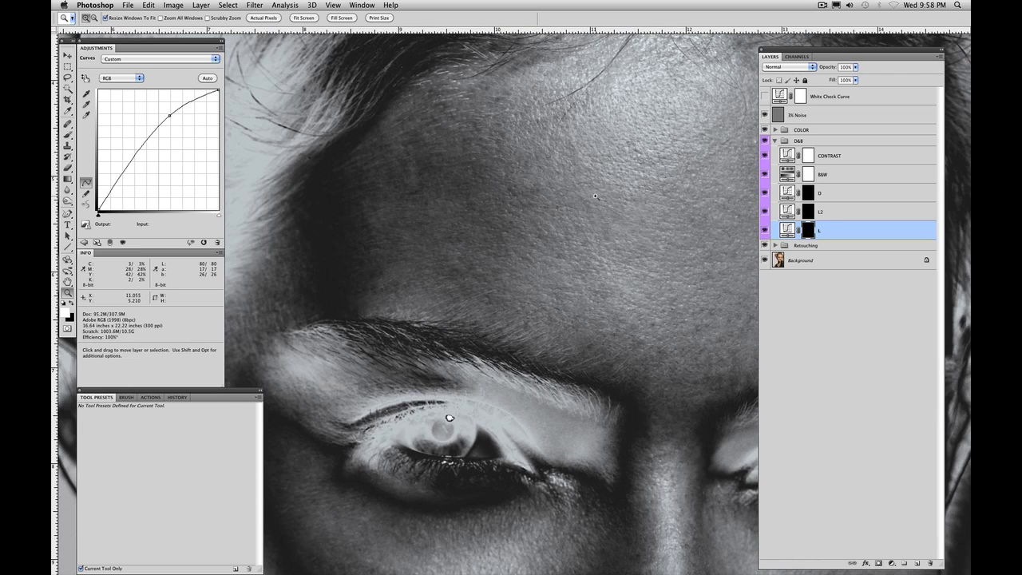
key(b)
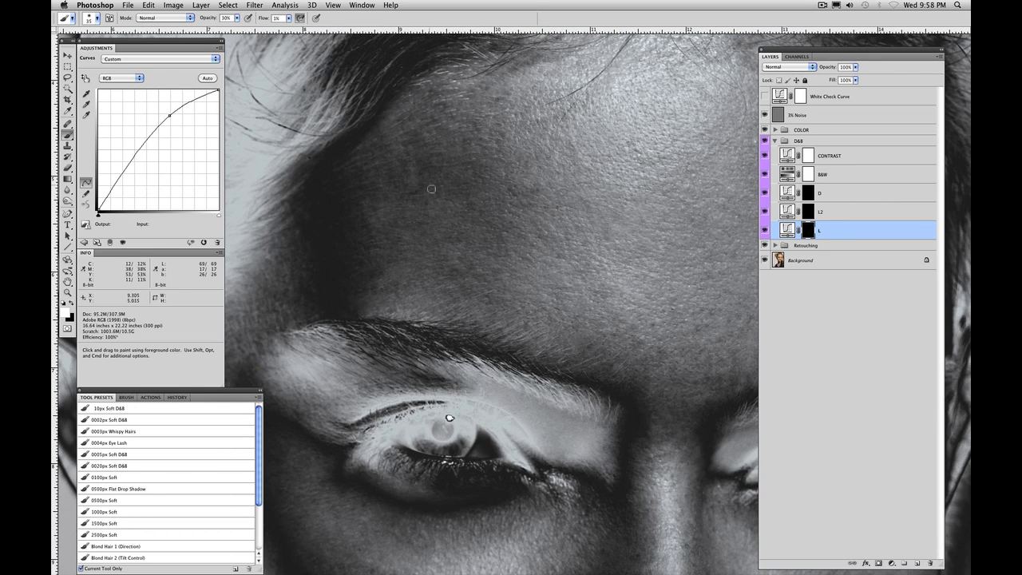
click(793, 156)
drag(159, 186, 157, 202)
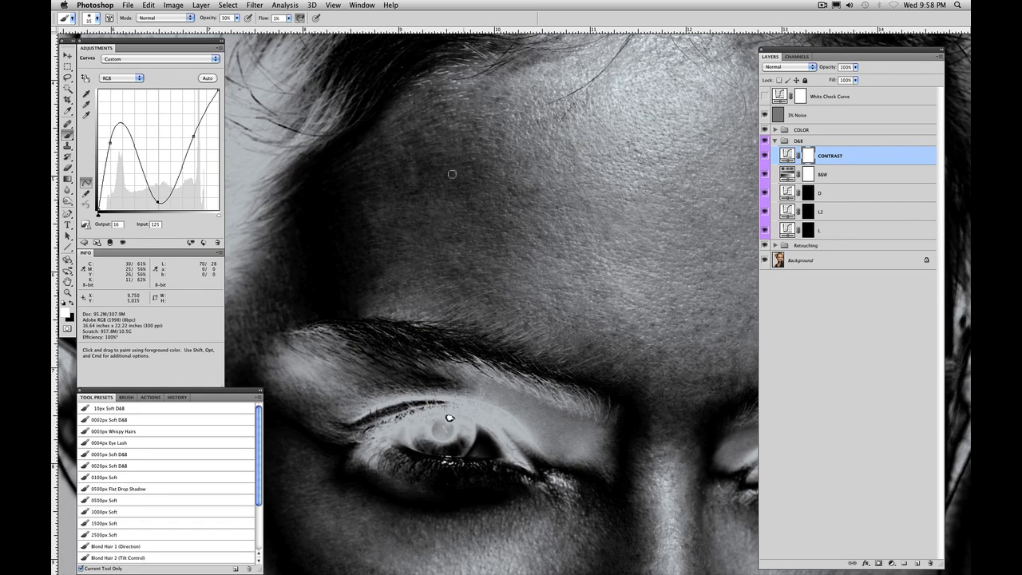
Step: Dodge the shadowed side of the forehead on the L mask with a 35 px brush and burn it on the D mask at 30 px
click(809, 226)
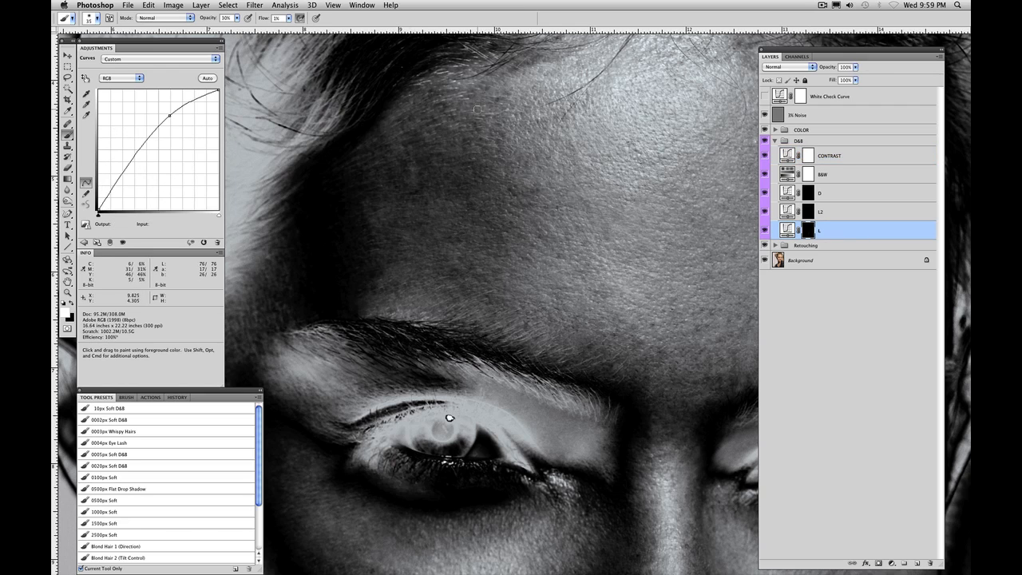
key(super+minus)
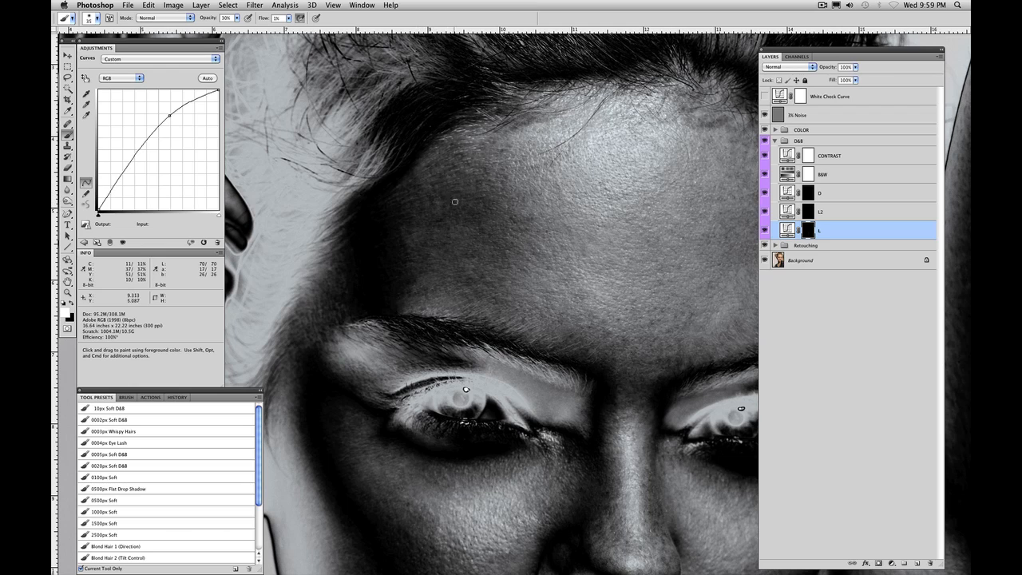
click(813, 195)
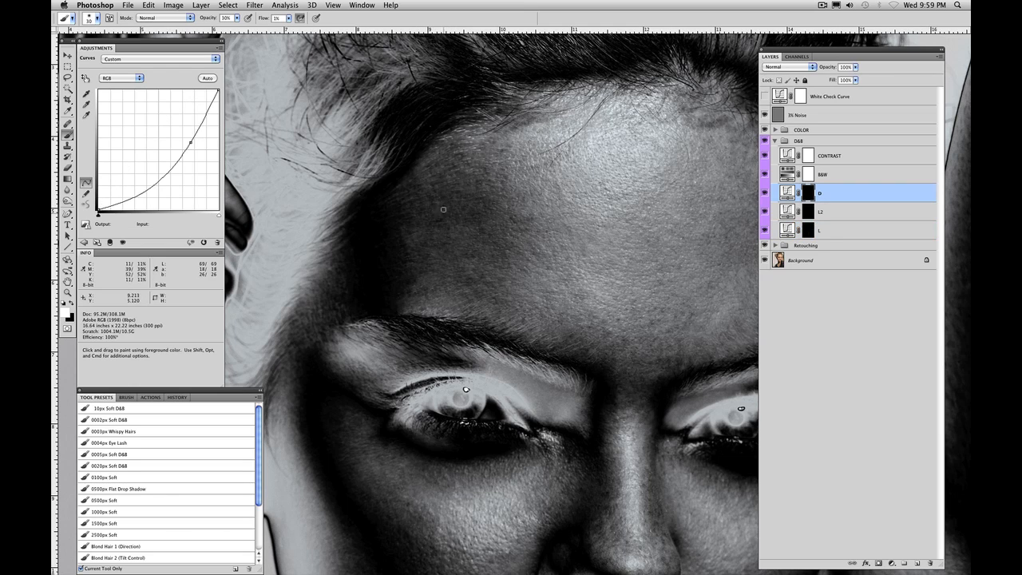
Step: Even out dark patches across the forehead by dodging on the L mask with a 25 to 35 px brush
click(813, 231)
key(bracketleft)
key(bracketleft)
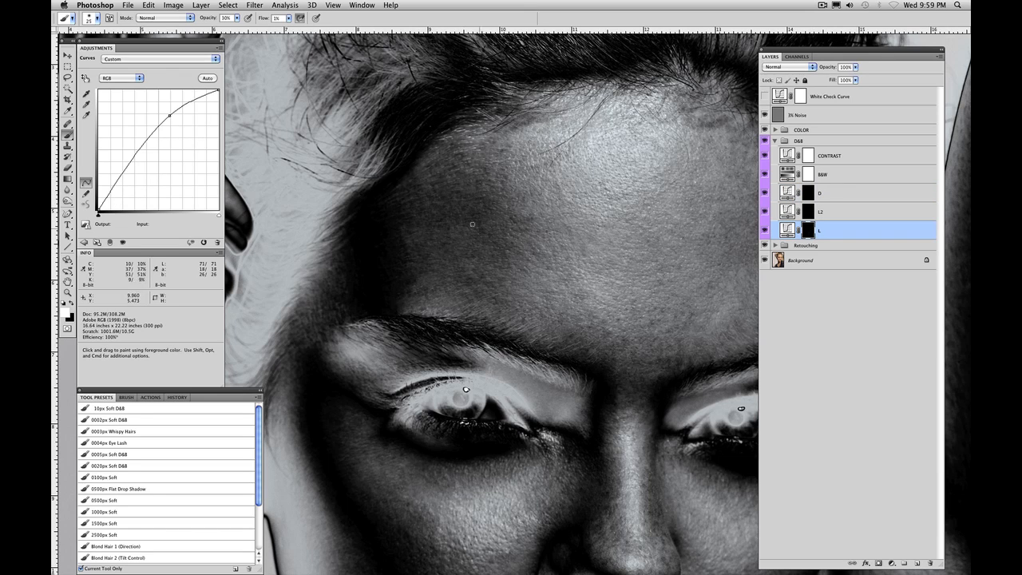
drag(739, 153, 605, 211)
key(bracketright)
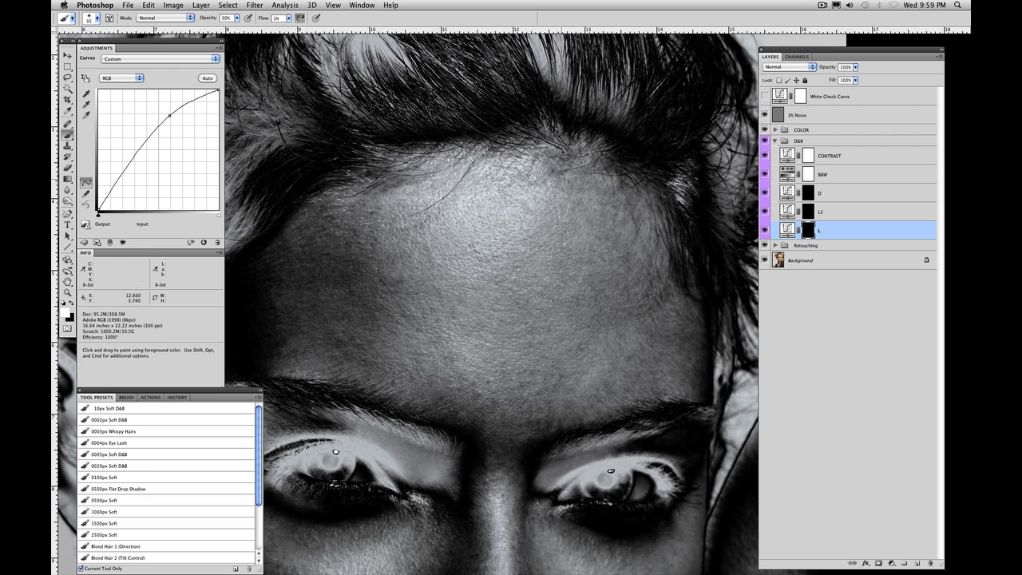
key(space)
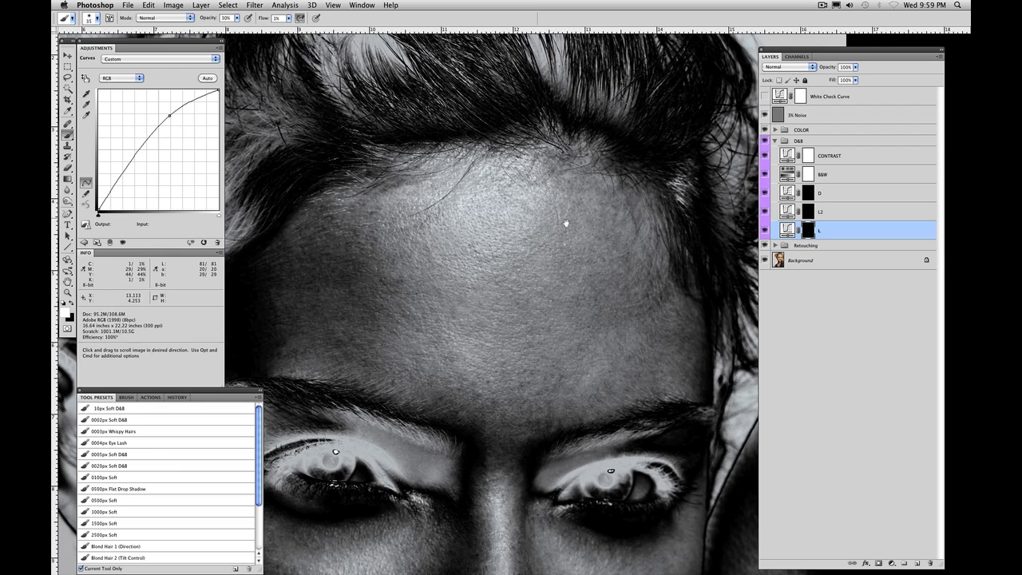
drag(566, 223, 624, 214)
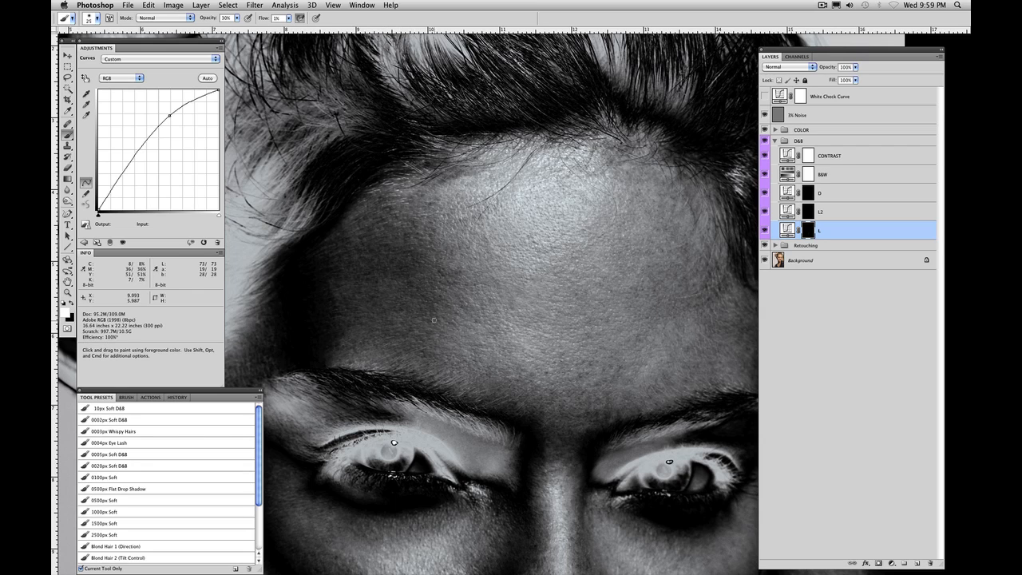
drag(370, 231, 455, 251)
key([)
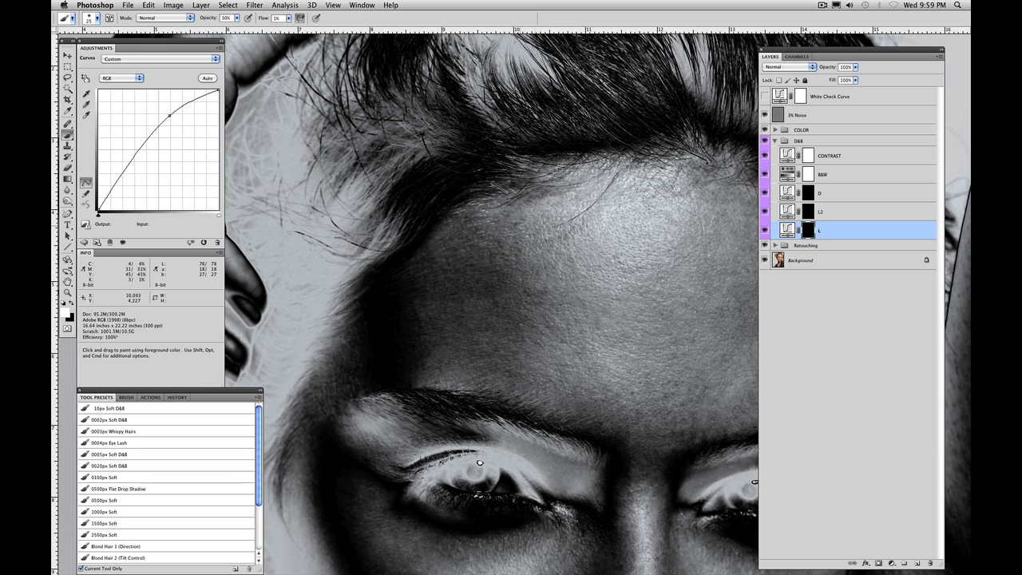
Step: Dodge the remaining uneven patches toward the far side of the forehead on the L mask with a 30 to 35 px brush
scroll(530, 298, right, 7)
scroll(530, 298, down, 2)
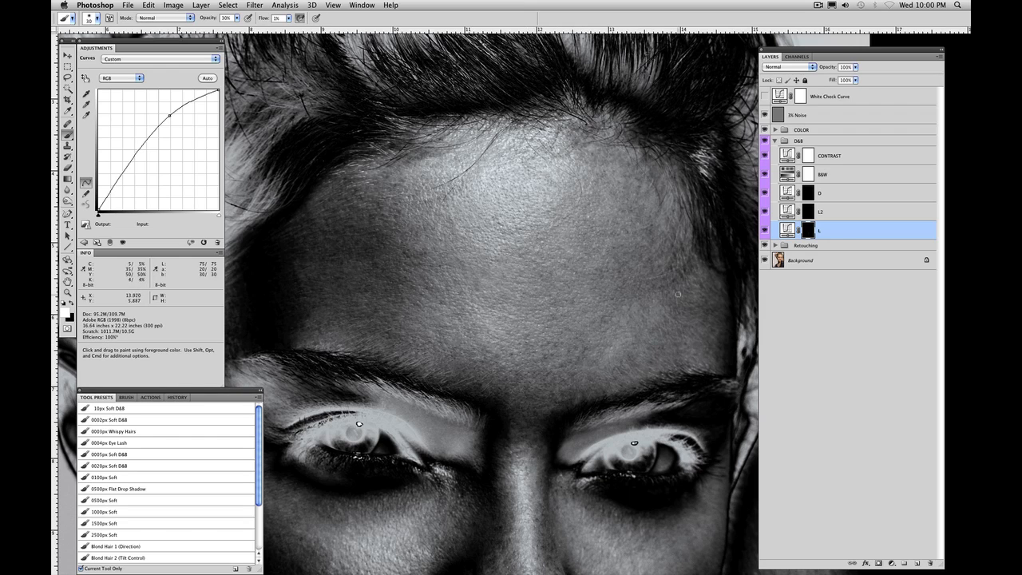
key(super+minus)
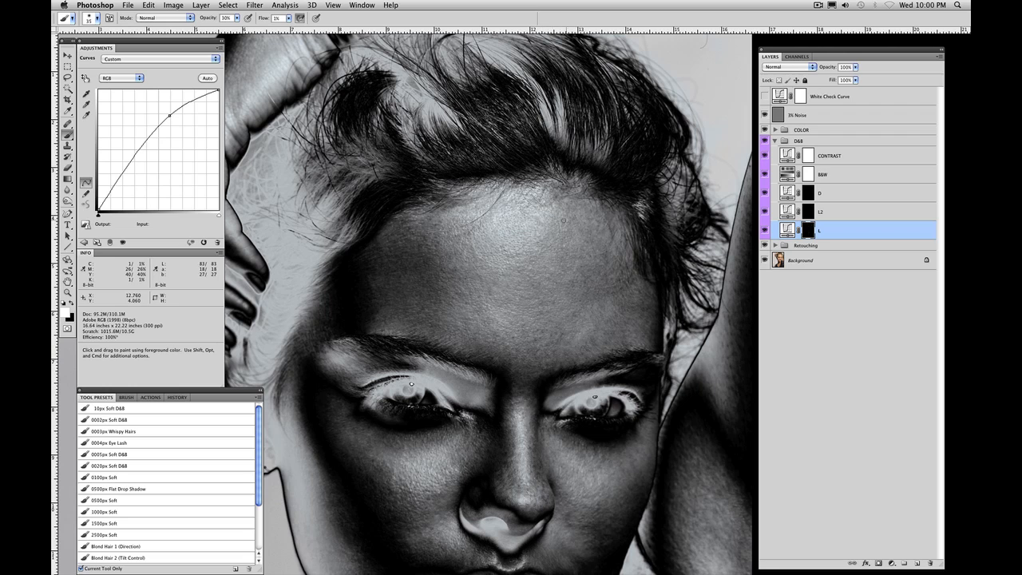
Step: Set the brush opacity to 10% and dodge the shadow beside the nose below the left-hand eye with a brush of about 100 px
scroll(563, 221, down, 3)
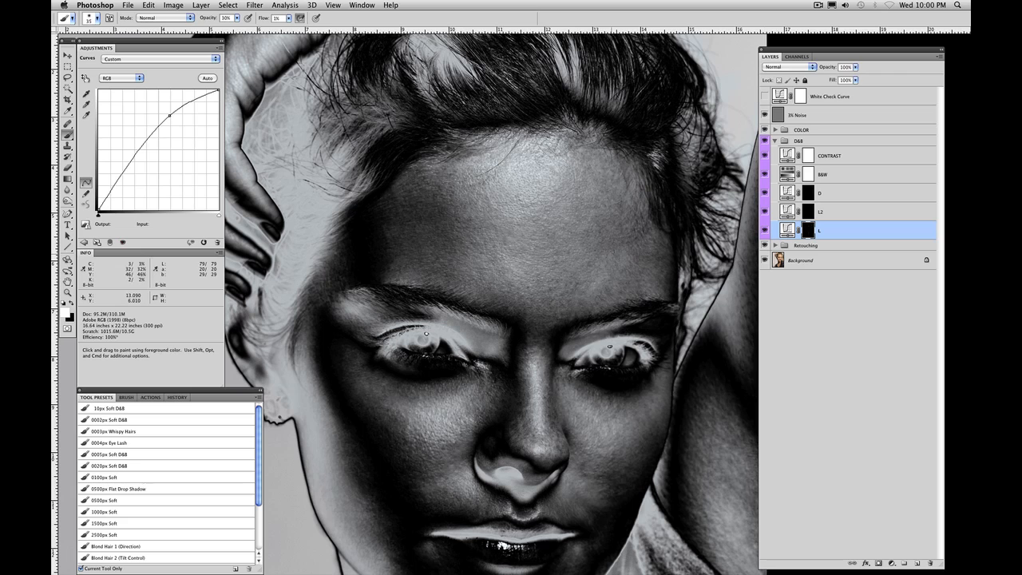
drag(628, 298, 461, 266)
drag(343, 340, 520, 312)
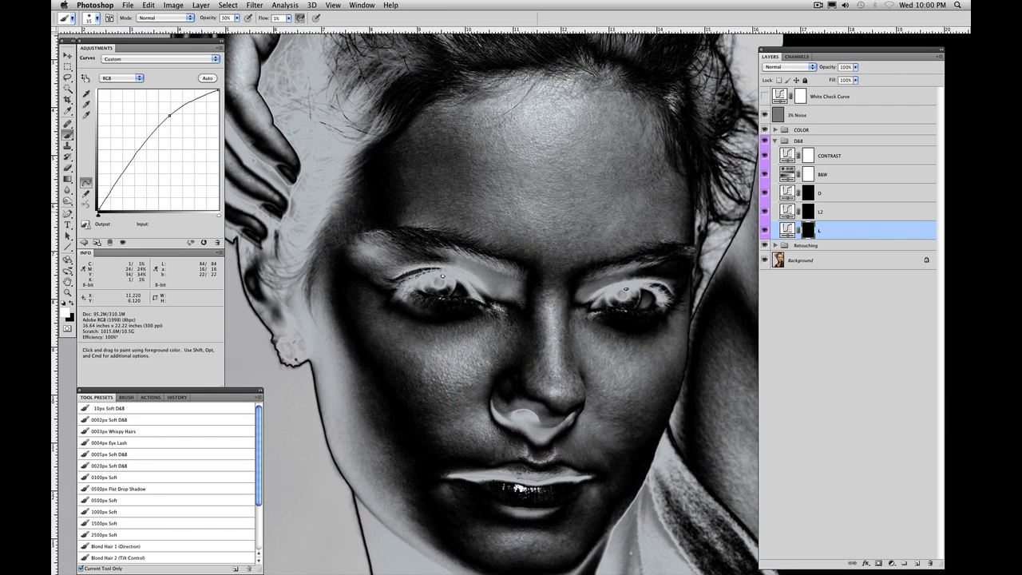
key(bracketright)
key(bracketright)
key(bracketright)
key(bracketright)
key(bracketright)
key(bracketright)
key(bracketright)
key(1)
key(bracketright)
key(bracketright)
mouse_move(471, 329)
mouse_down()
mouse_move(395, 335)
mouse_move(415, 334)
mouse_move(384, 319)
mouse_move(458, 334)
mouse_move(408, 326)
mouse_move(515, 324)
mouse_move(493, 346)
mouse_up()
key(bracketleft)
key(bracketleft)
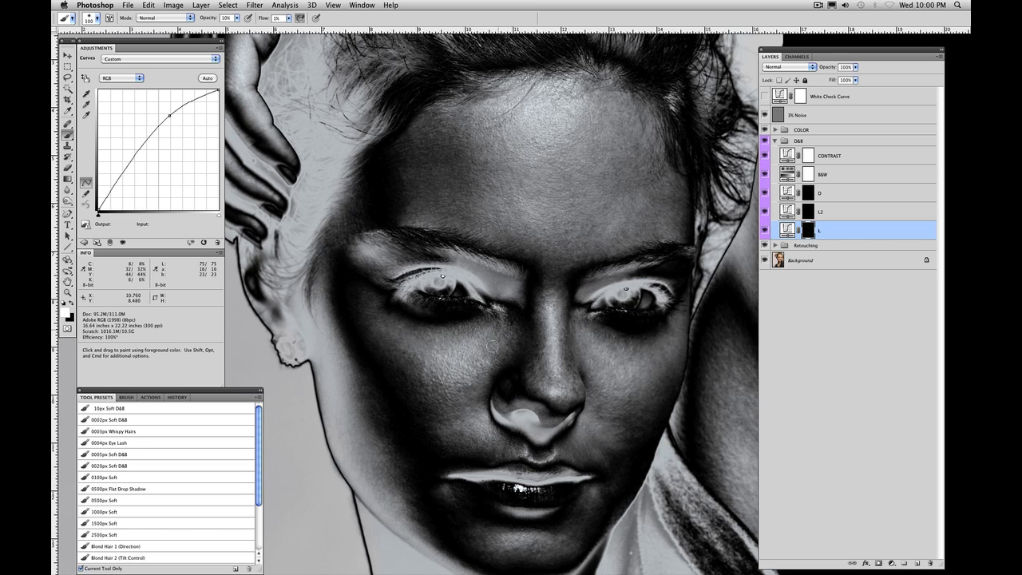
Step: Dodge the area below the right-hand eye and down that cheek on the L mask with a brush of about 80 px
key(bracketleft)
key(bracketleft)
key(bracketleft)
key(bracketleft)
mouse_move(601, 331)
mouse_down()
mouse_move(515, 323)
mouse_move(540, 332)
mouse_move(543, 345)
mouse_up()
key(bracketright)
key(bracketright)
key(bracketright)
key(bracketright)
key(bracketleft)
key(bracketleft)
key(bracketleft)
key(bracketleft)
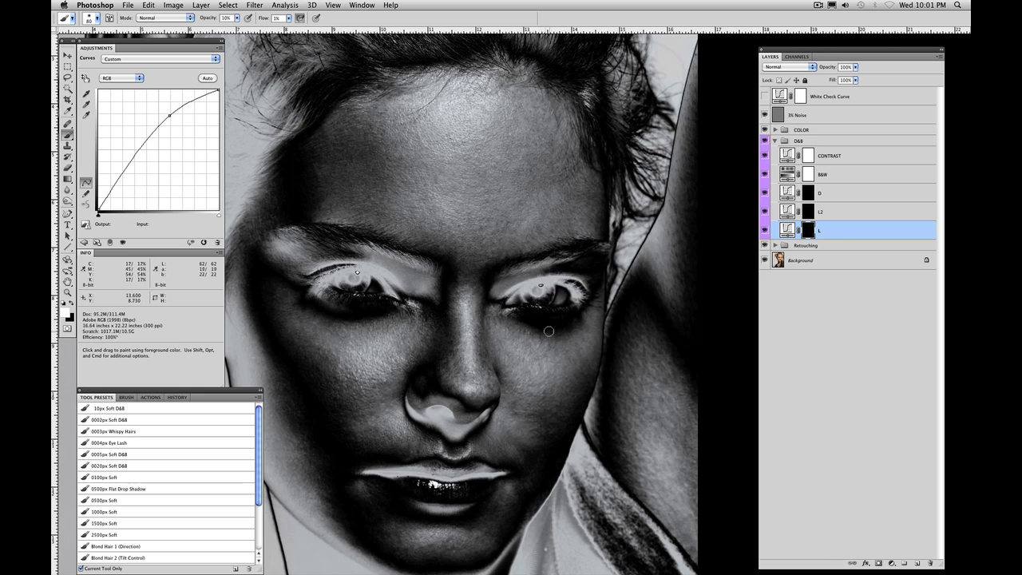
mouse_move(545, 337)
mouse_down()
mouse_move(554, 347)
mouse_move(535, 350)
mouse_up()
drag(531, 407, 517, 405)
Step: Smooth the left-hand cheek below the eye by dodging on the L mask with a 90 px, then 60 px brush
key(space)
drag(486, 338, 542, 337)
key(bracketright)
key(bracketright)
key(bracketright)
drag(402, 336, 449, 326)
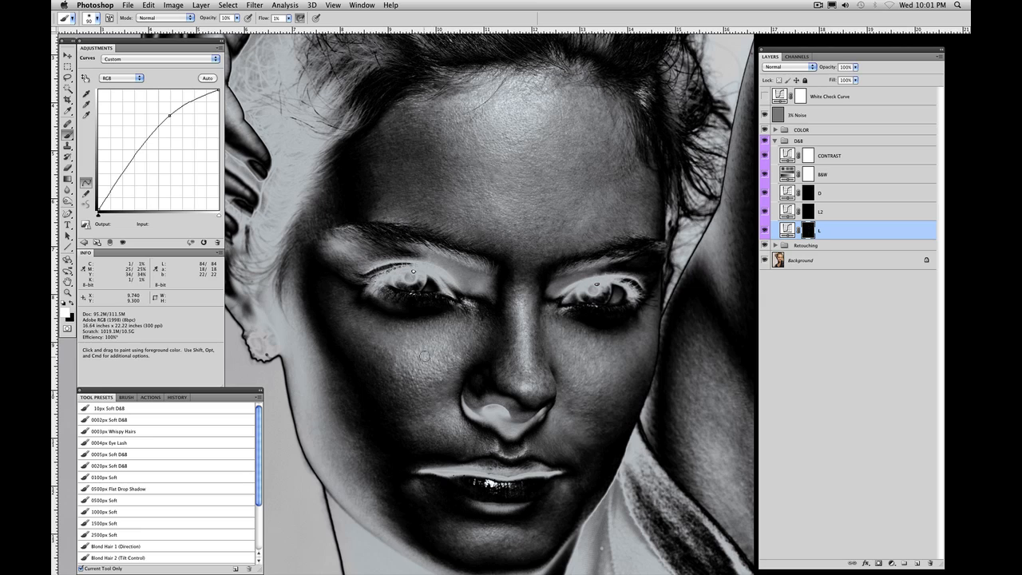
key(bracketleft)
key(bracketleft)
key(bracketleft)
drag(353, 335, 395, 376)
mouse_move(628, 472)
mouse_down()
mouse_move(611, 352)
mouse_move(622, 365)
mouse_up()
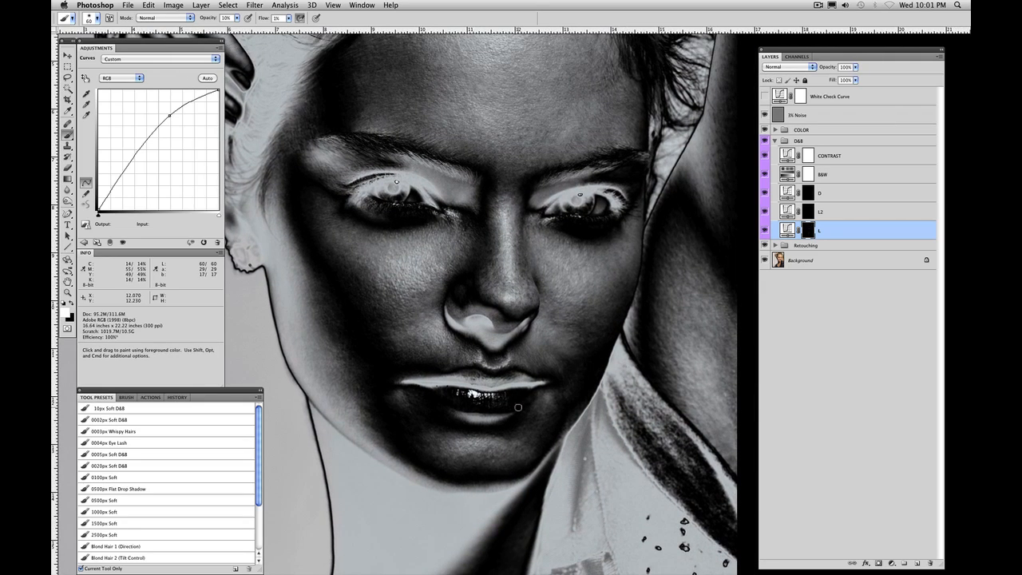